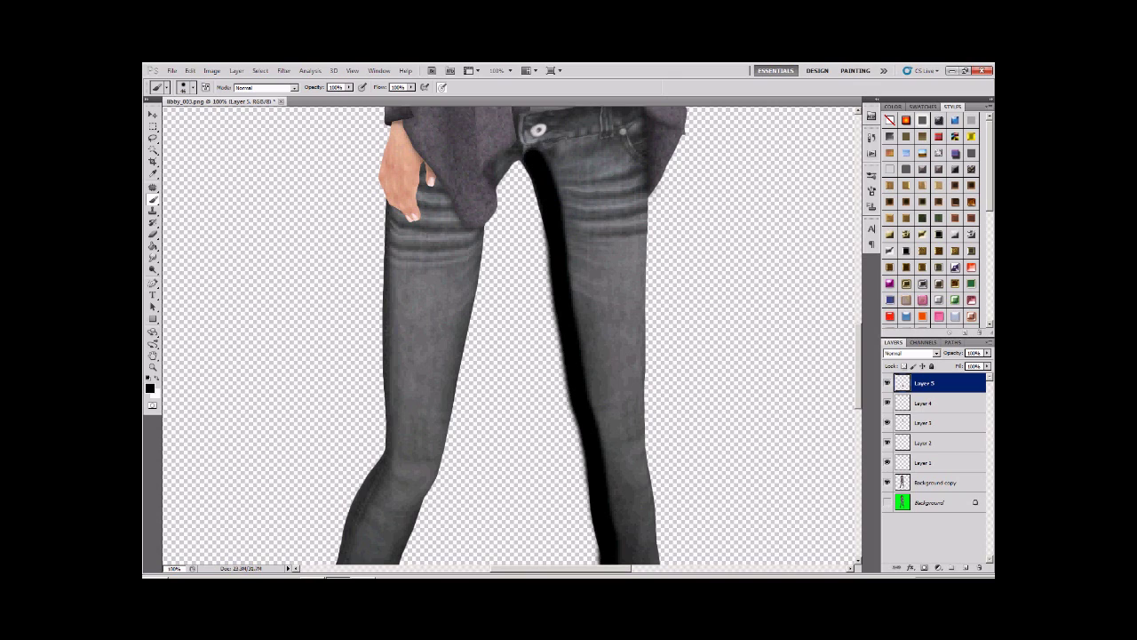
Step: Paint thick black strokes along the crotch and the inner edges of both jeans legs down to the hems on Layer 5
{"action": "left_click_drag", "start_coordinate": [520, 148], "coordinate": [491, 178]}
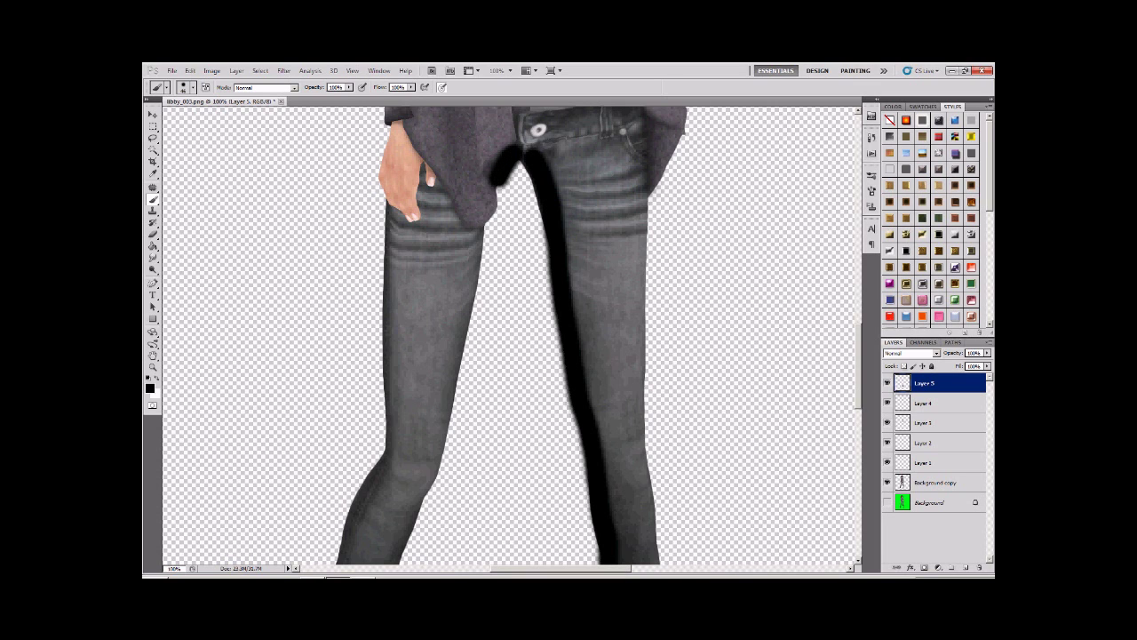
{"action": "mouse_move", "coordinate": [480, 227]}
{"action": "left_mouse_down"}
{"action": "mouse_move", "coordinate": [449, 409]}
{"action": "mouse_move", "coordinate": [398, 562]}
{"action": "left_mouse_up"}
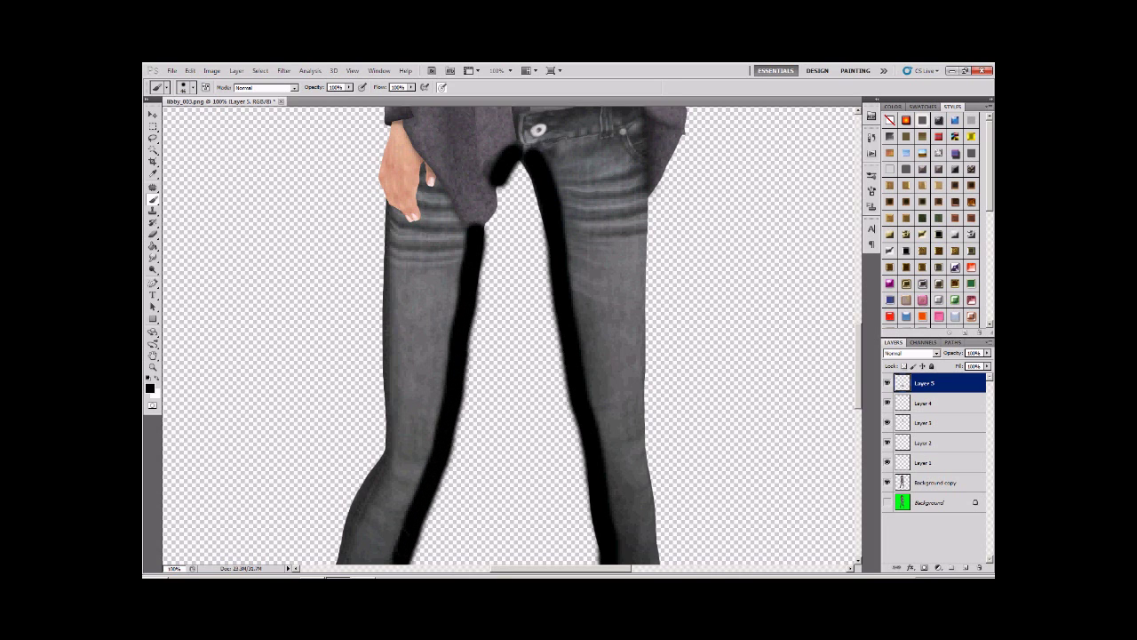
{"action": "scroll", "coordinate": [510, 335], "scroll_direction": "down", "scroll_amount": 5}
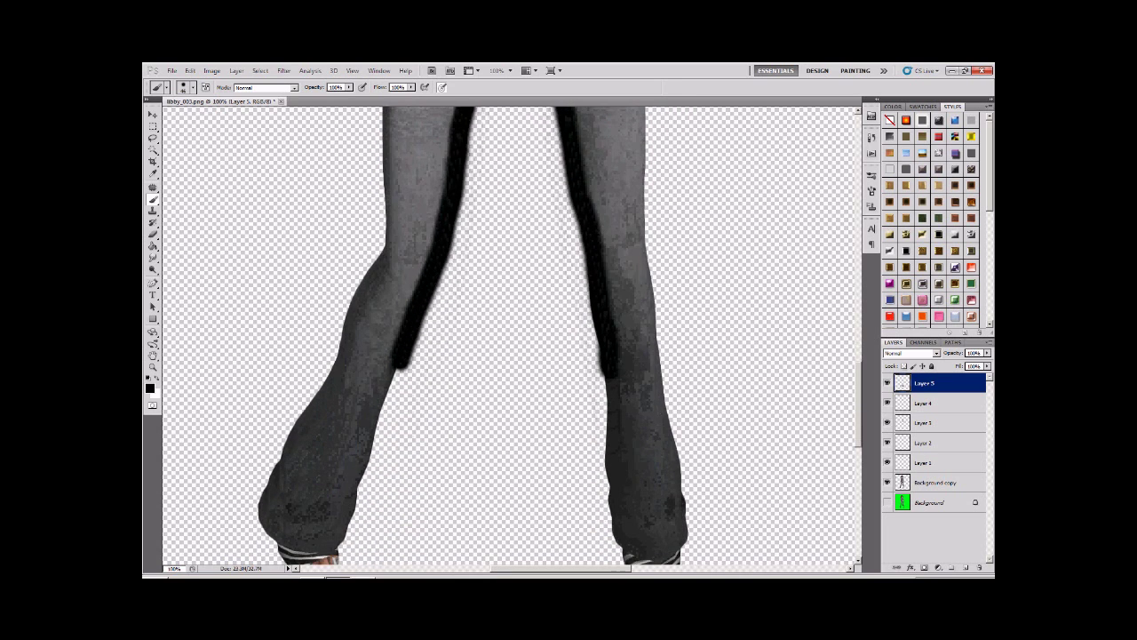
{"action": "scroll", "coordinate": [507, 338], "scroll_direction": "down", "scroll_amount": 2}
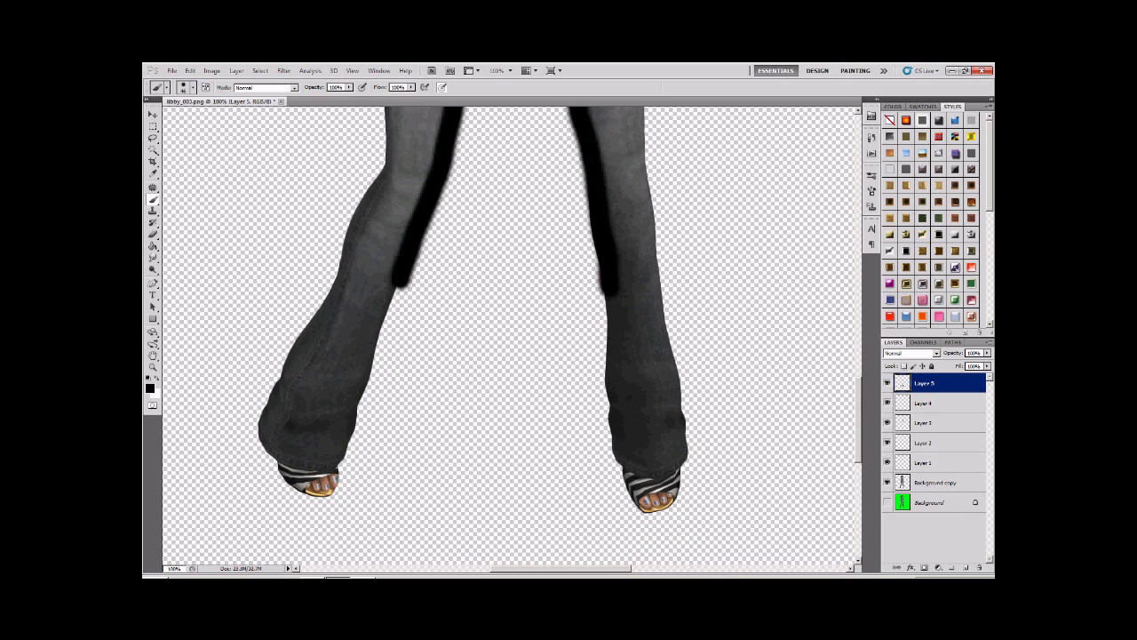
{"action": "left_click_drag", "start_coordinate": [604, 292], "coordinate": [615, 459]}
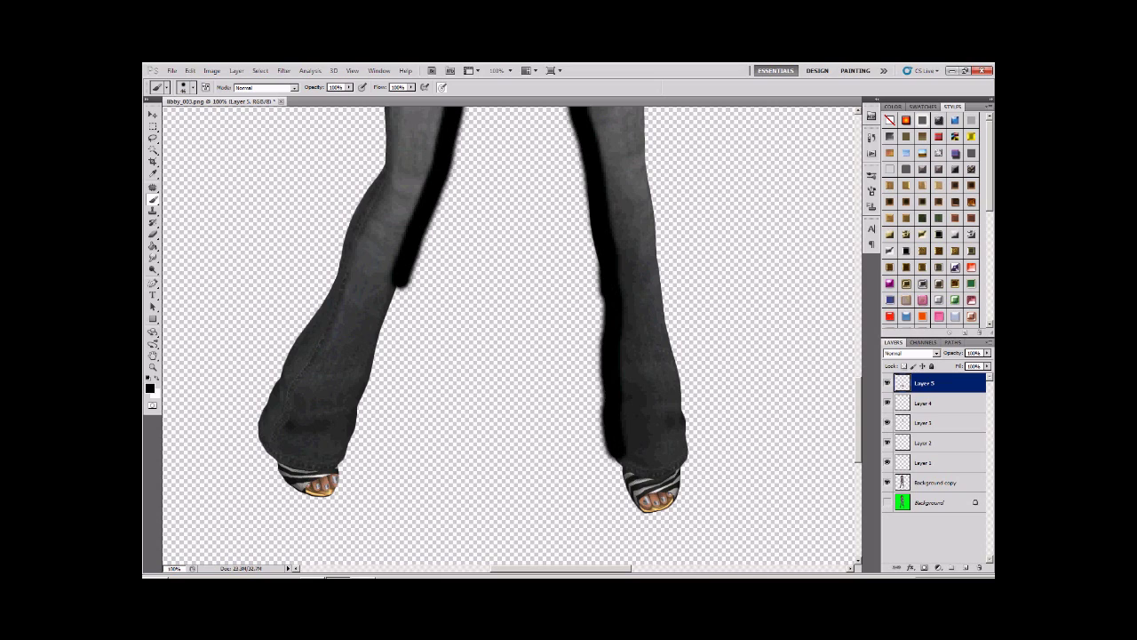
{"action": "left_click_drag", "start_coordinate": [400, 284], "coordinate": [334, 469]}
Step: Apply a Gaussian Blur with a radius of 20.5 pixels to the black leg shading on Layer 5
{"action": "scroll", "coordinate": [511, 336], "scroll_direction": "up", "scroll_amount": 5}
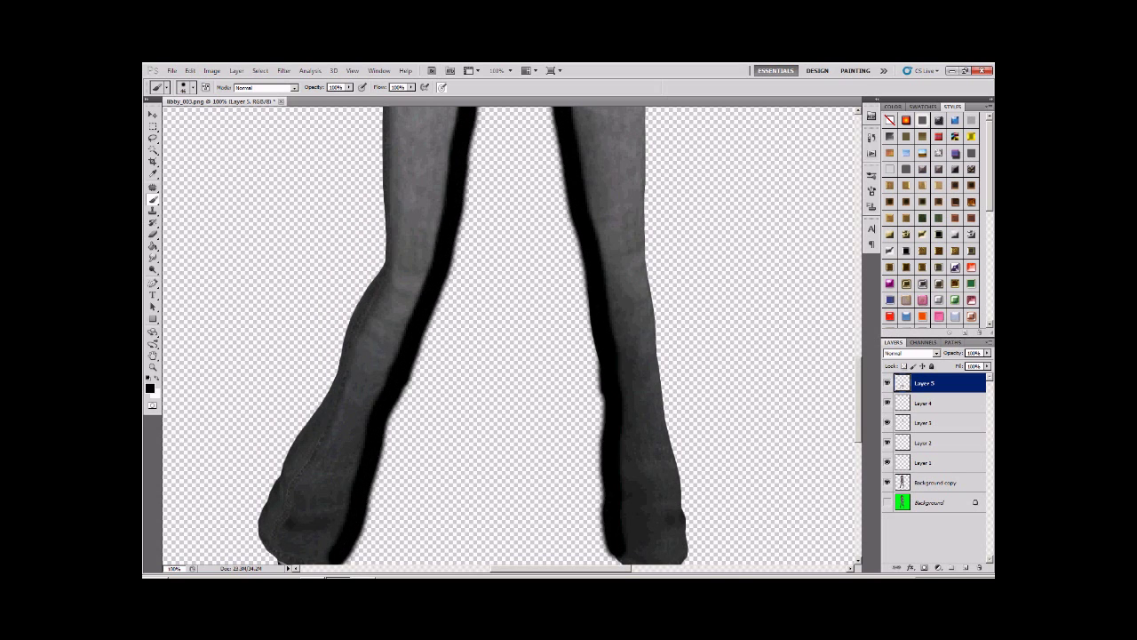
{"action": "key", "text": "ctrl+minus"}
{"action": "key", "text": "ctrl+minus"}
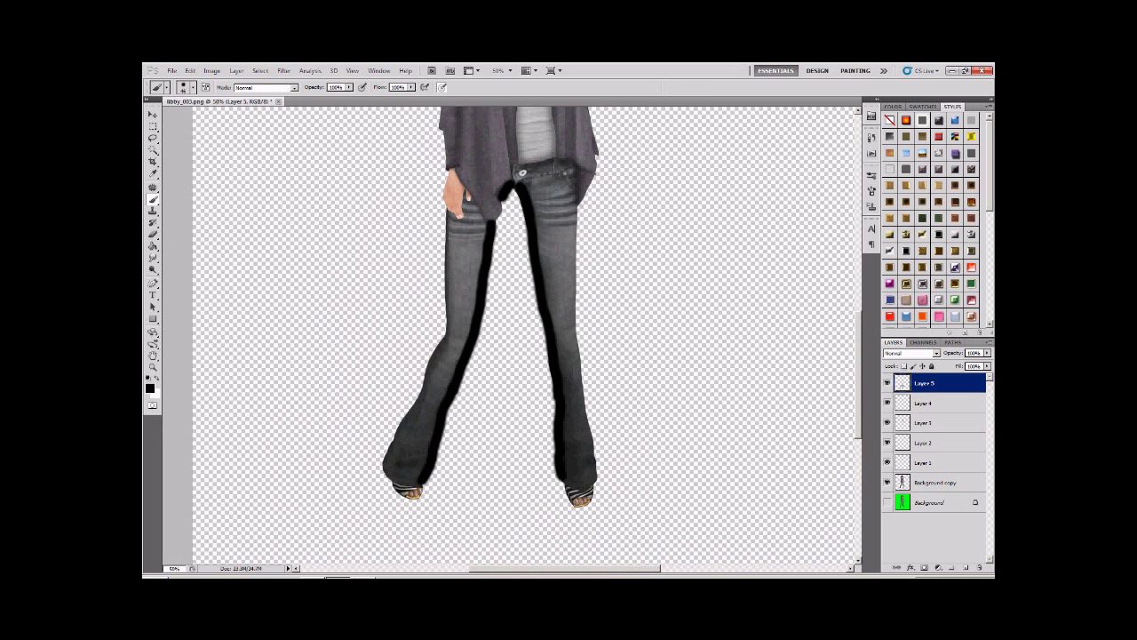
{"action": "left_click", "coordinate": [283, 70]}
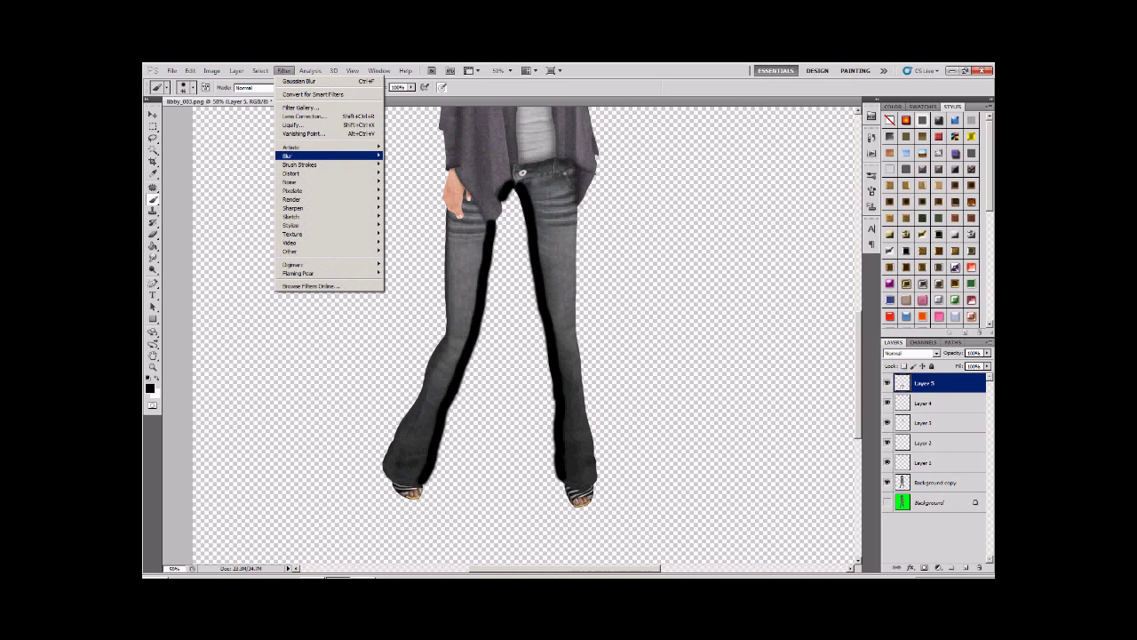
{"action": "mouse_move", "coordinate": [287, 155]}
{"action": "left_click", "coordinate": [402, 189]}
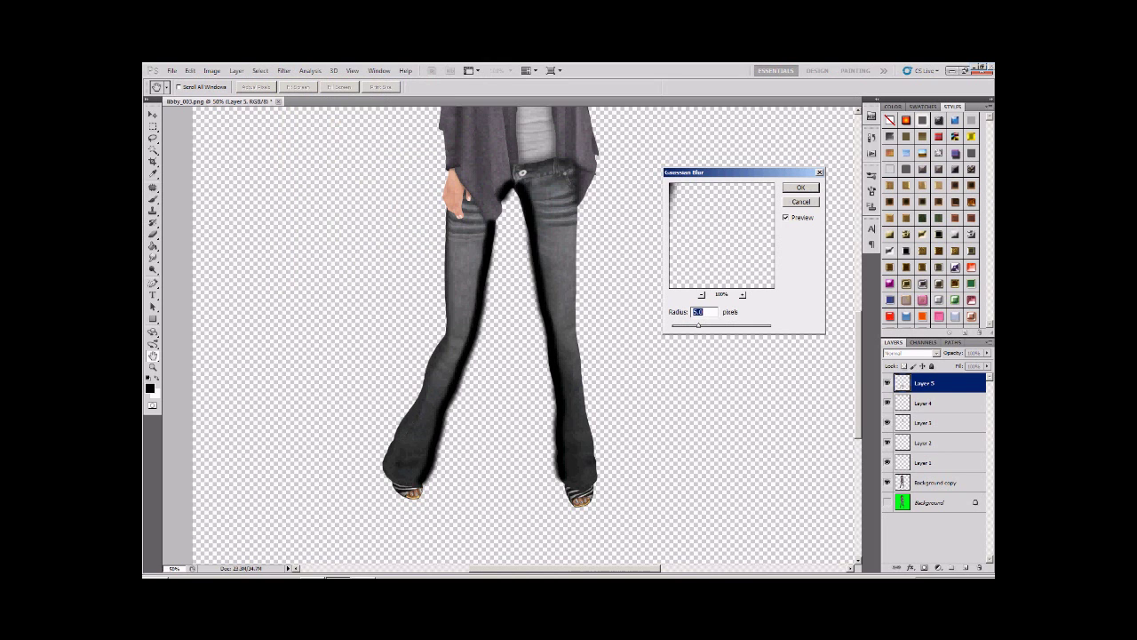
{"action": "left_click_drag", "start_coordinate": [698, 325], "coordinate": [716, 325]}
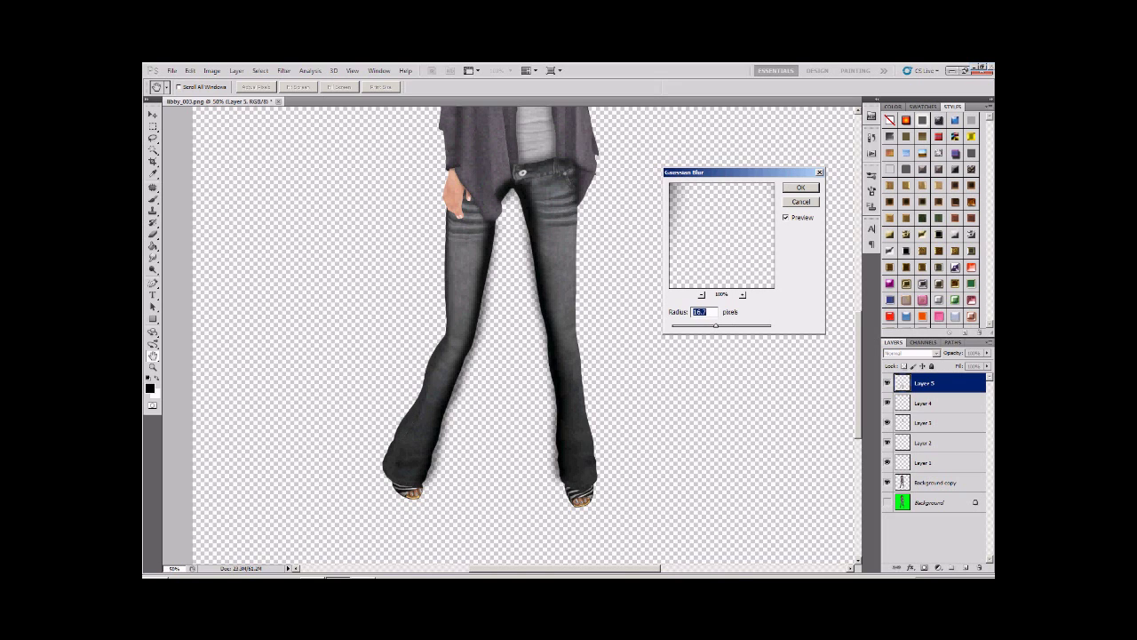
{"action": "left_click_drag", "start_coordinate": [715, 325], "coordinate": [718, 326]}
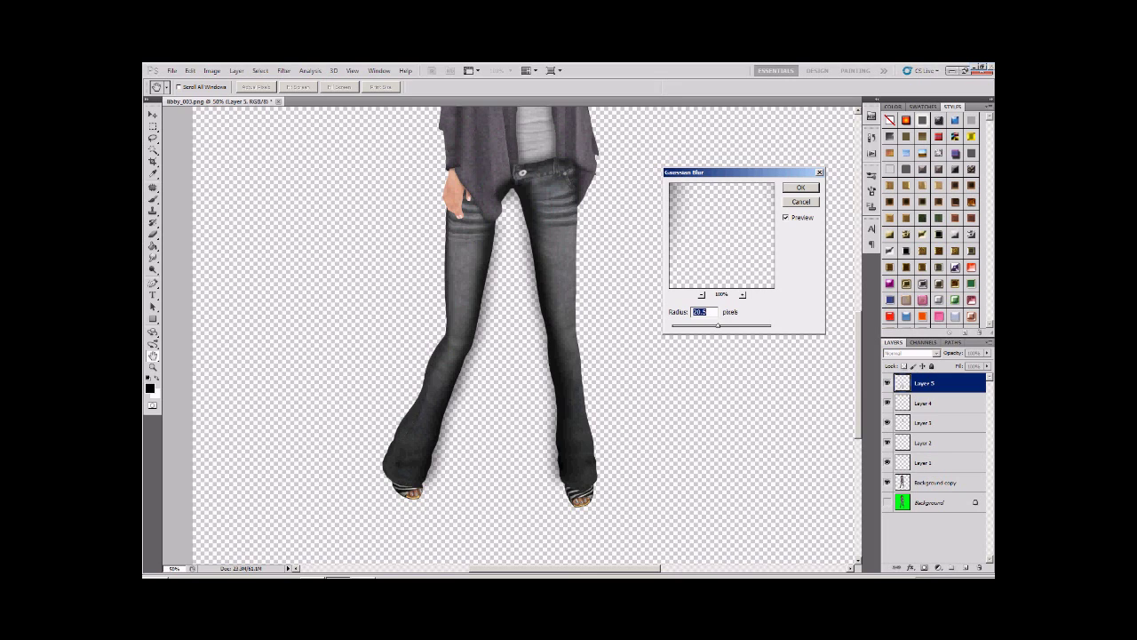
{"action": "key", "text": "Return"}
Step: Show the saved figure selection, invert it, delete the blurred shading outside the figure and deselect
{"action": "key", "text": "b"}
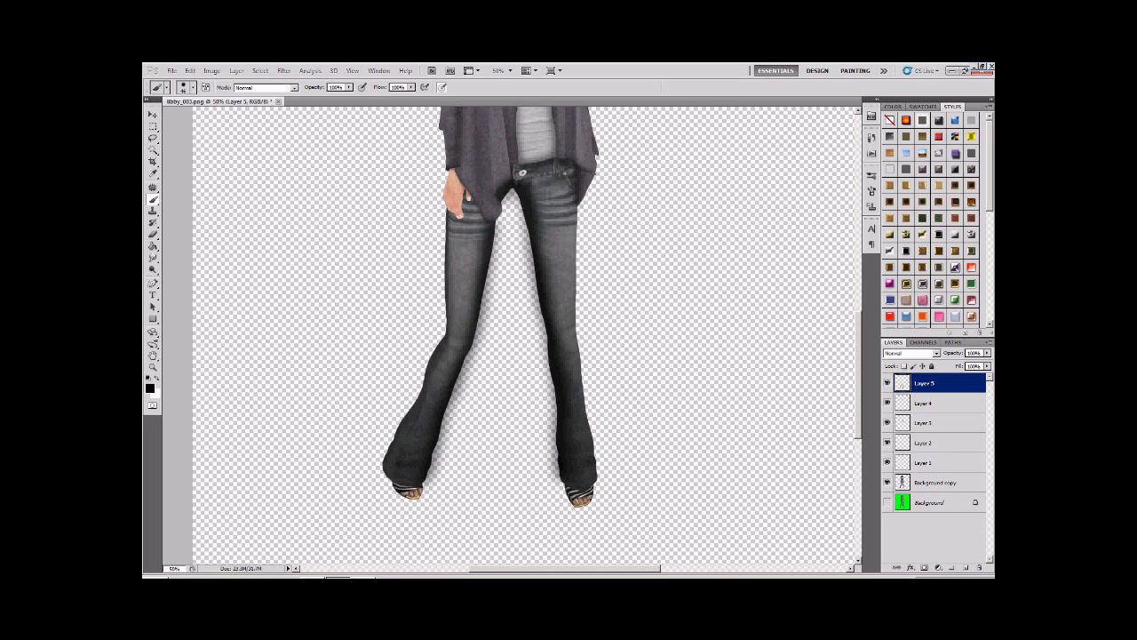
{"action": "key", "text": "ctrl+h"}
{"action": "left_click", "coordinate": [153, 149]}
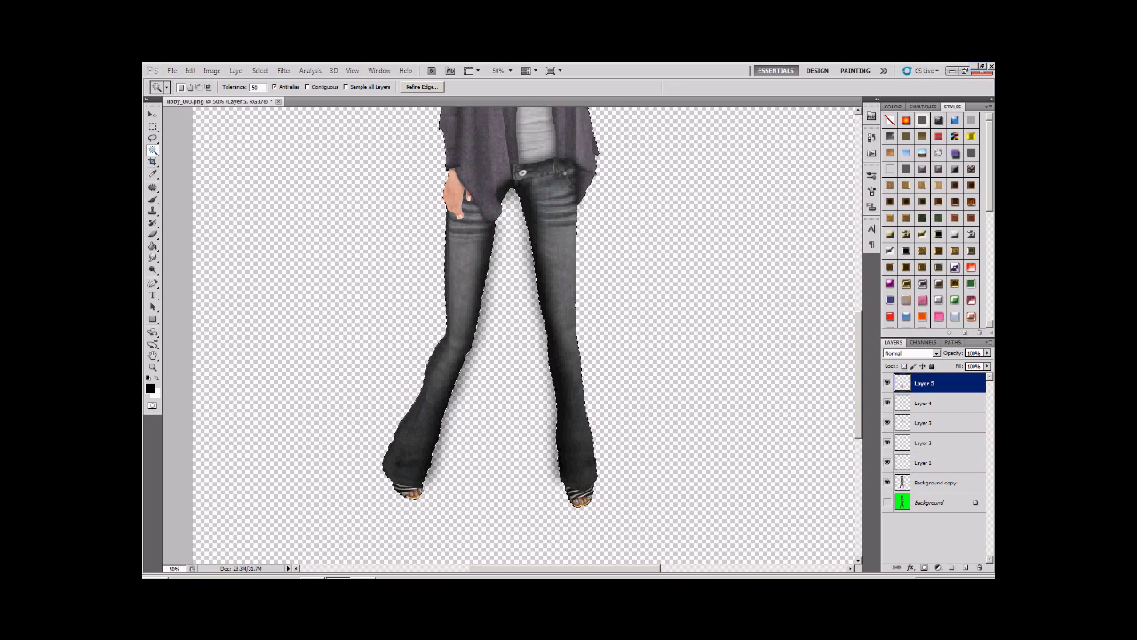
{"action": "right_click", "coordinate": [558, 244]}
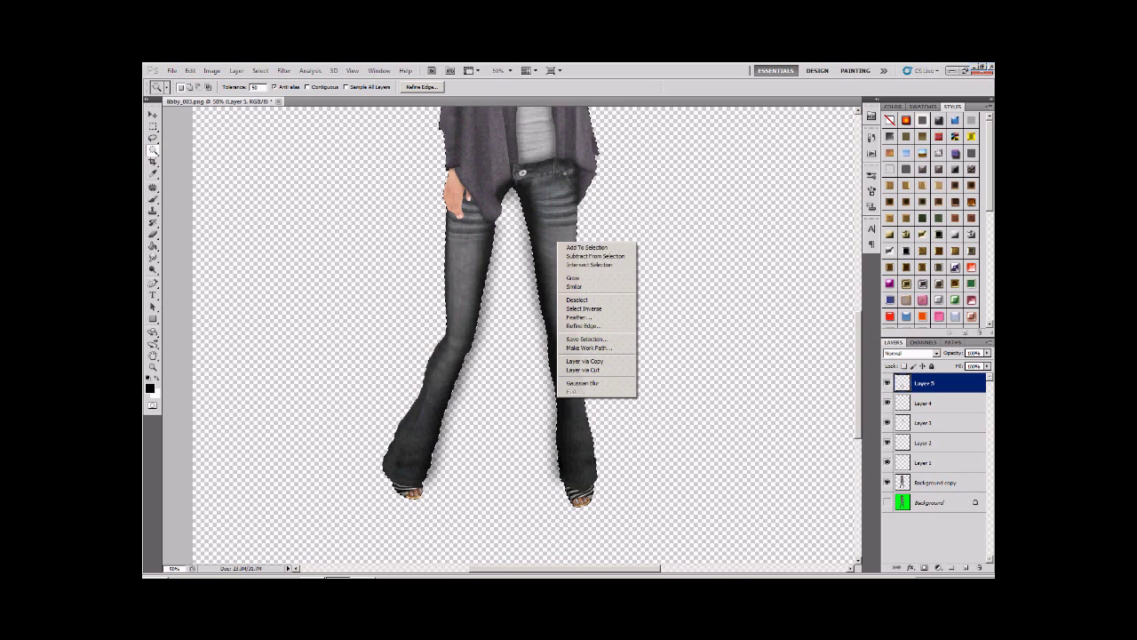
{"action": "left_click", "coordinate": [587, 309]}
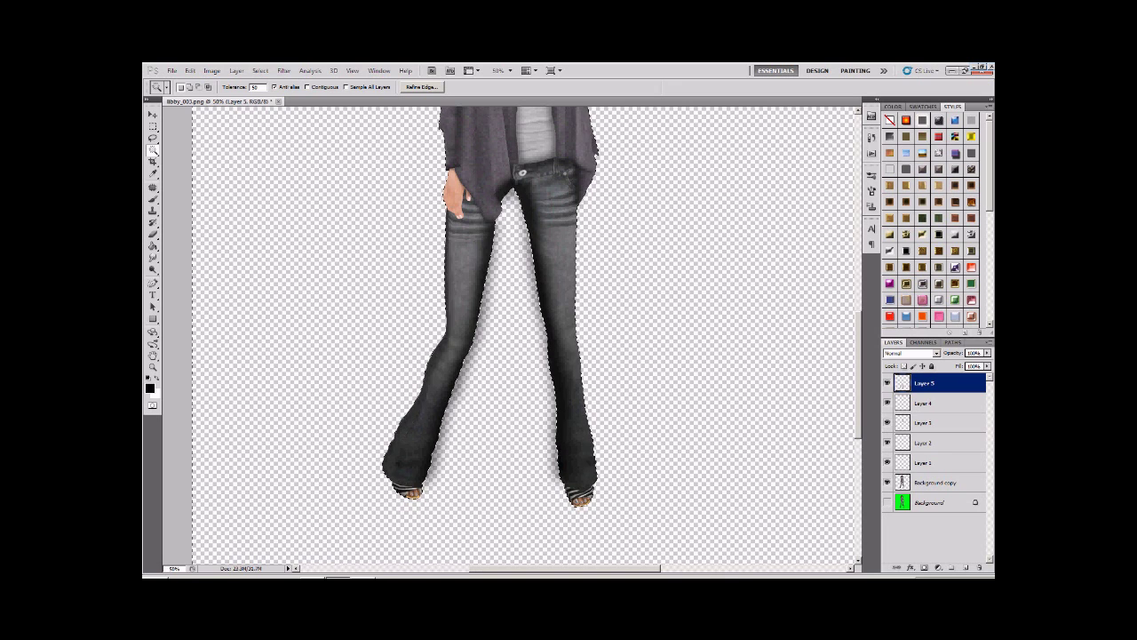
{"action": "key", "text": "Delete"}
{"action": "key", "text": "ctrl+d"}
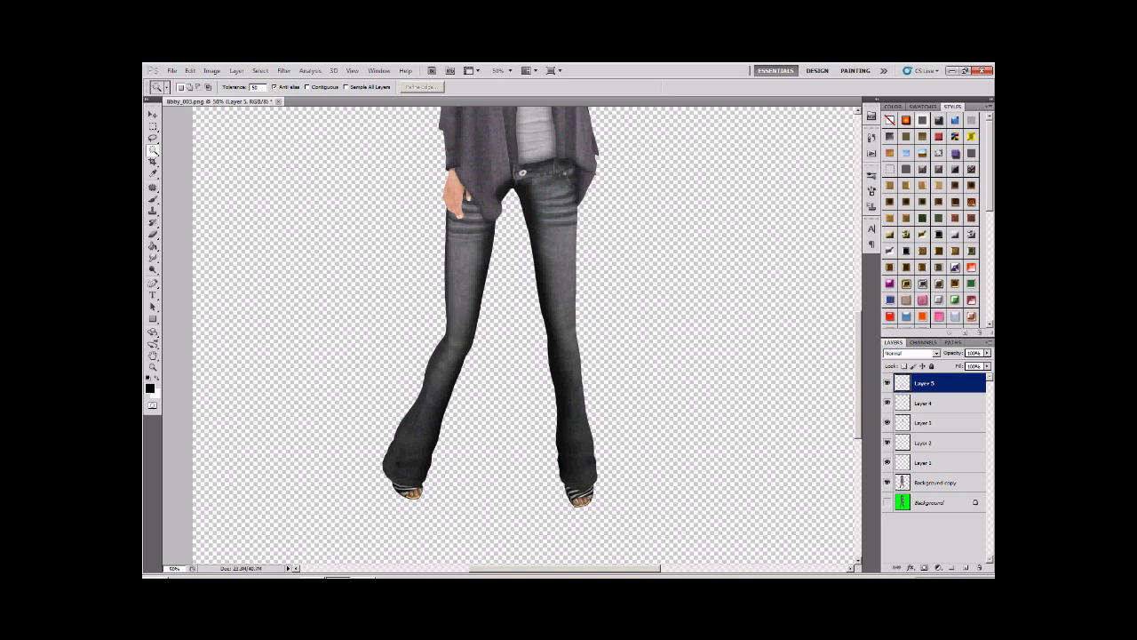
Step: Lower the opacity of Layer 5 to 80%
{"action": "left_click", "coordinate": [987, 353]}
{"action": "left_click_drag", "start_coordinate": [987, 362], "coordinate": [968, 362]}
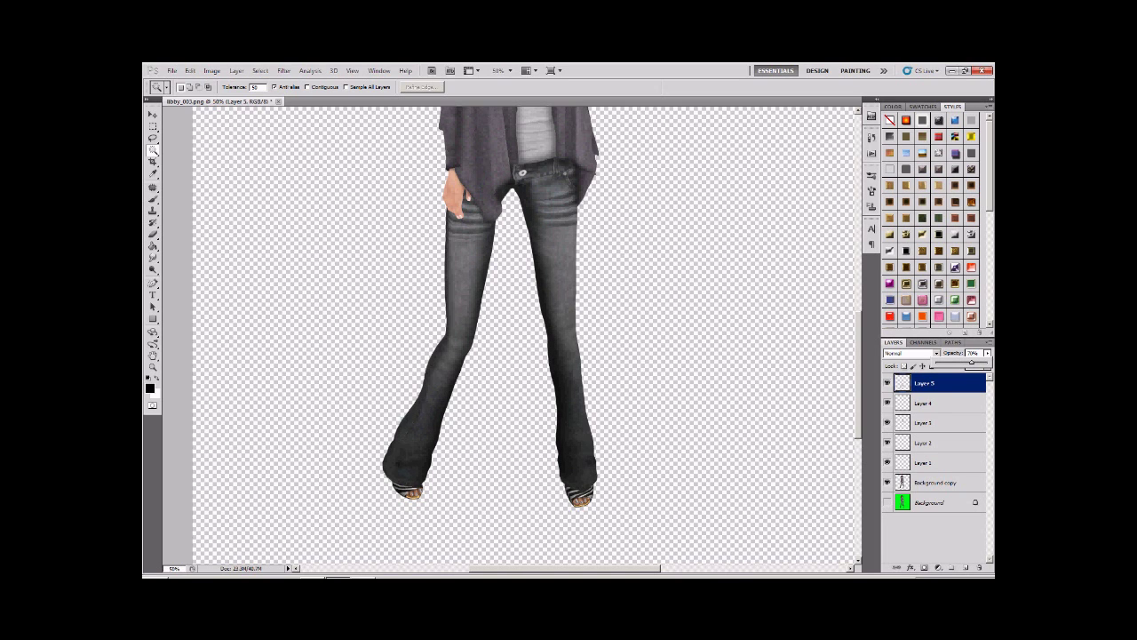
{"action": "left_click_drag", "start_coordinate": [974, 362], "coordinate": [975, 362]}
{"action": "key", "text": "Return"}
Step: Enlarge the soft eraser and lightly erase the shading on both sides of the crotch
{"action": "key", "text": "ctrl+minus"}
{"action": "key", "text": "ctrl+minus"}
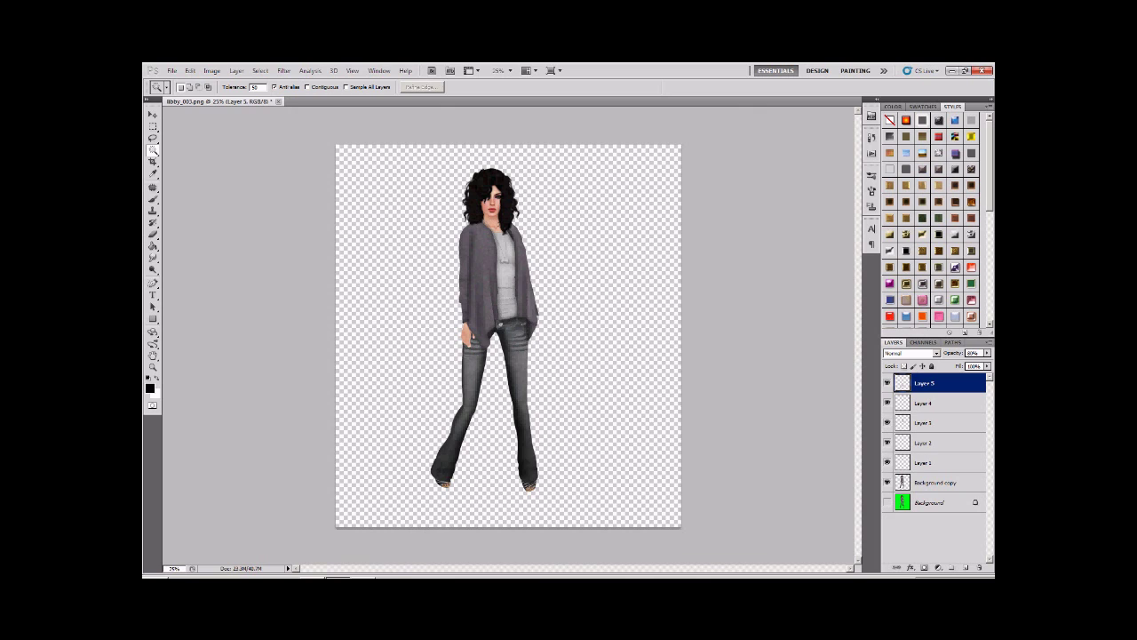
{"action": "scroll", "coordinate": [518, 357], "scroll_direction": "up", "scroll_amount": 5}
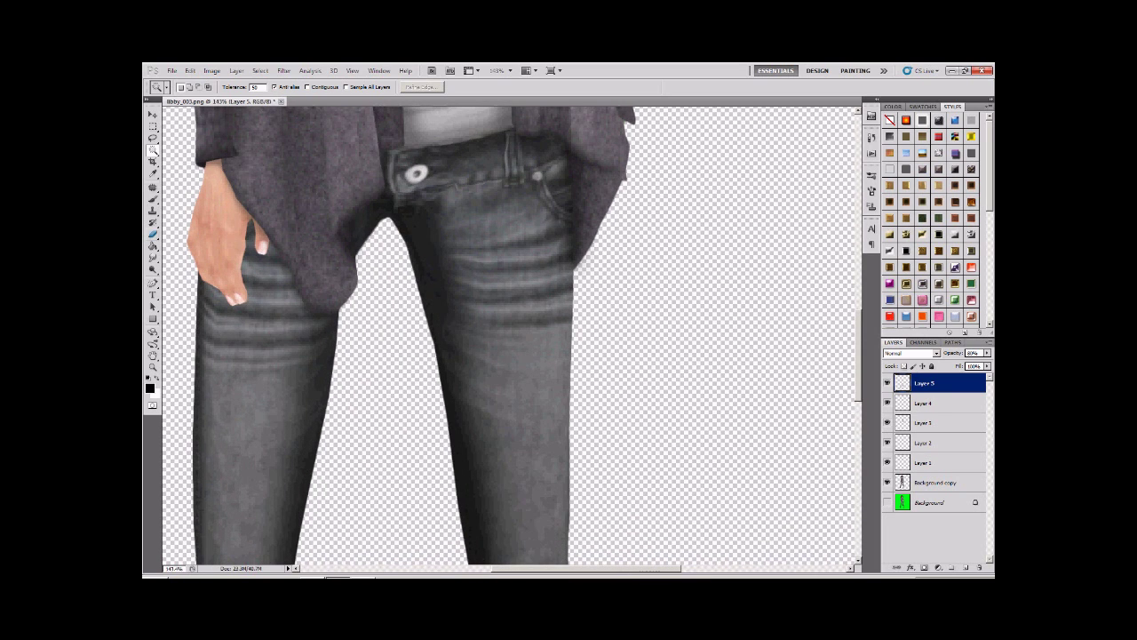
{"action": "key", "text": "b"}
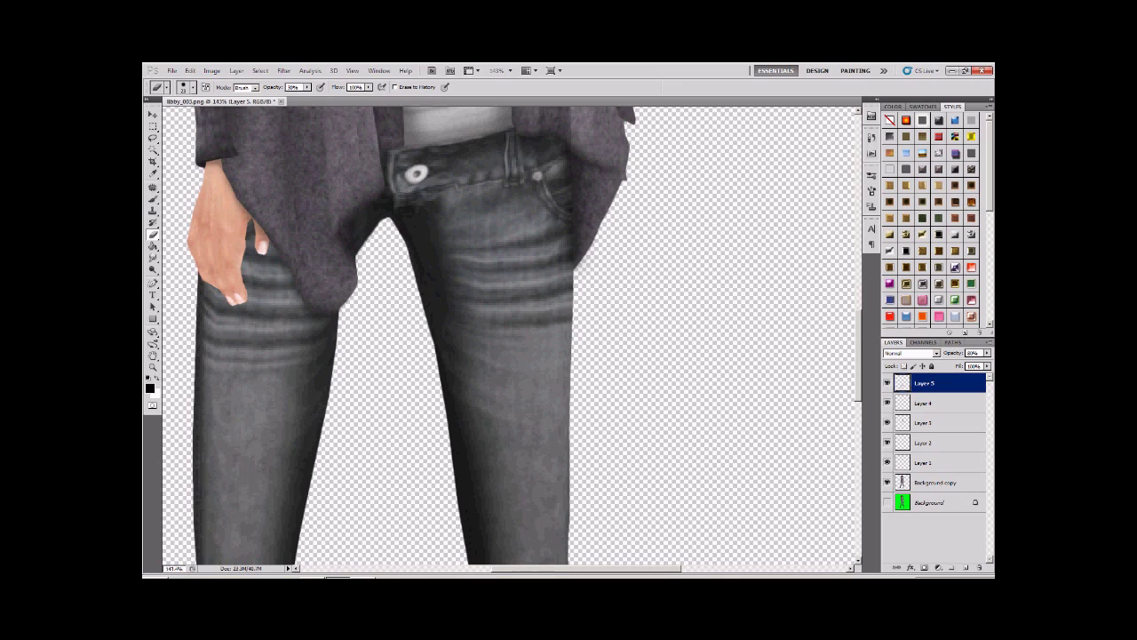
{"action": "left_click", "coordinate": [192, 87]}
{"action": "mouse_move", "coordinate": [202, 136]}
{"action": "left_mouse_down"}
{"action": "mouse_move", "coordinate": [158, 136]}
{"action": "mouse_move", "coordinate": [198, 116]}
{"action": "left_mouse_up"}
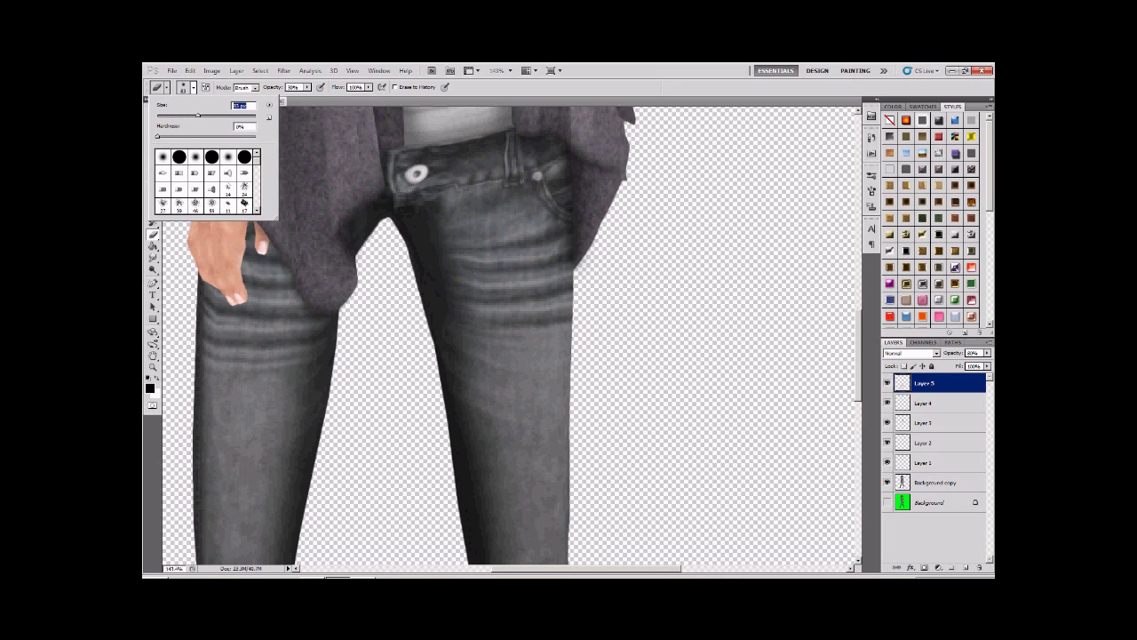
{"action": "key", "text": "Return"}
{"action": "left_click_drag", "start_coordinate": [418, 224], "coordinate": [430, 260]}
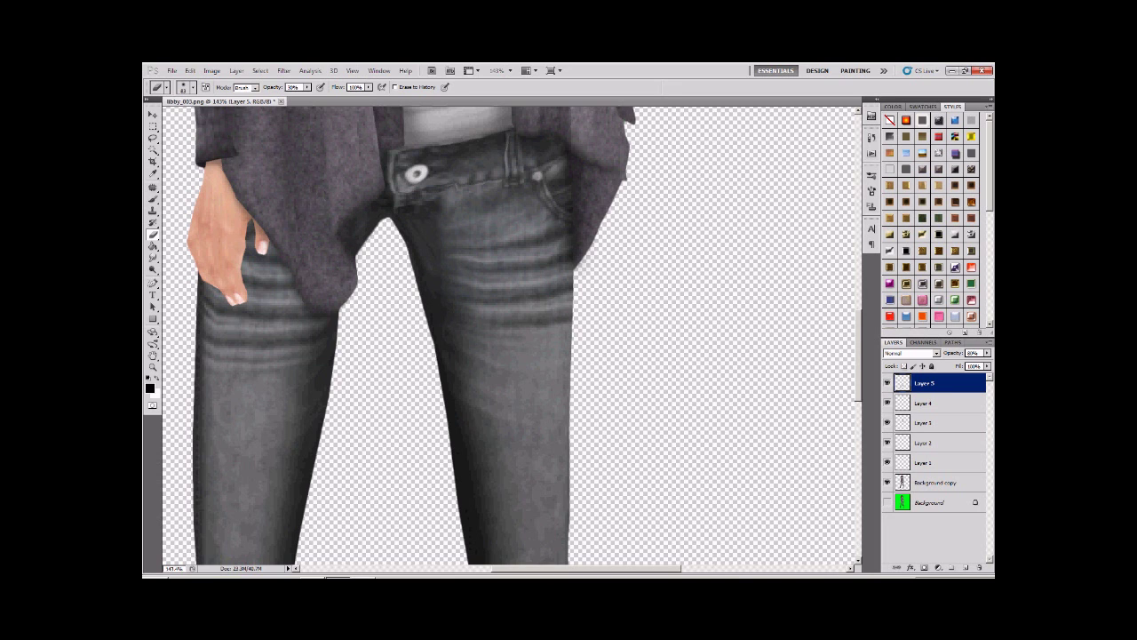
{"action": "left_click_drag", "start_coordinate": [383, 213], "coordinate": [361, 235]}
Step: Add a new layer above Layer 5 and shrink the brush to a thin size for shading the hand
{"action": "key", "text": "ctrl+minus"}
{"action": "key", "text": "ctrl+minus"}
{"action": "key", "text": "ctrl+minus"}
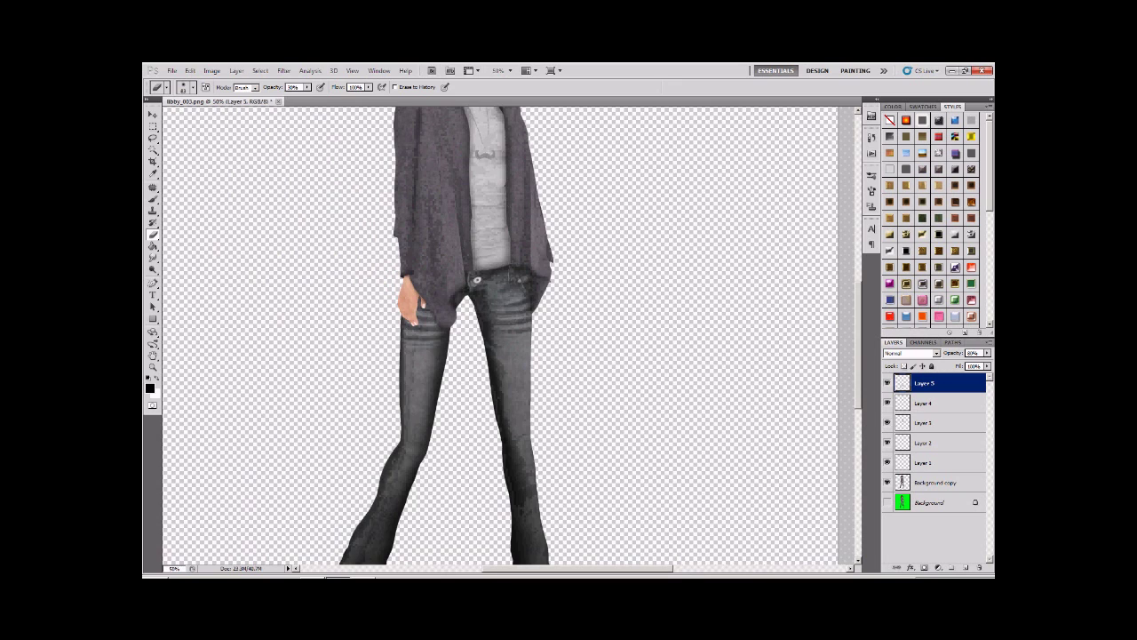
{"action": "key", "text": "ctrl+minus"}
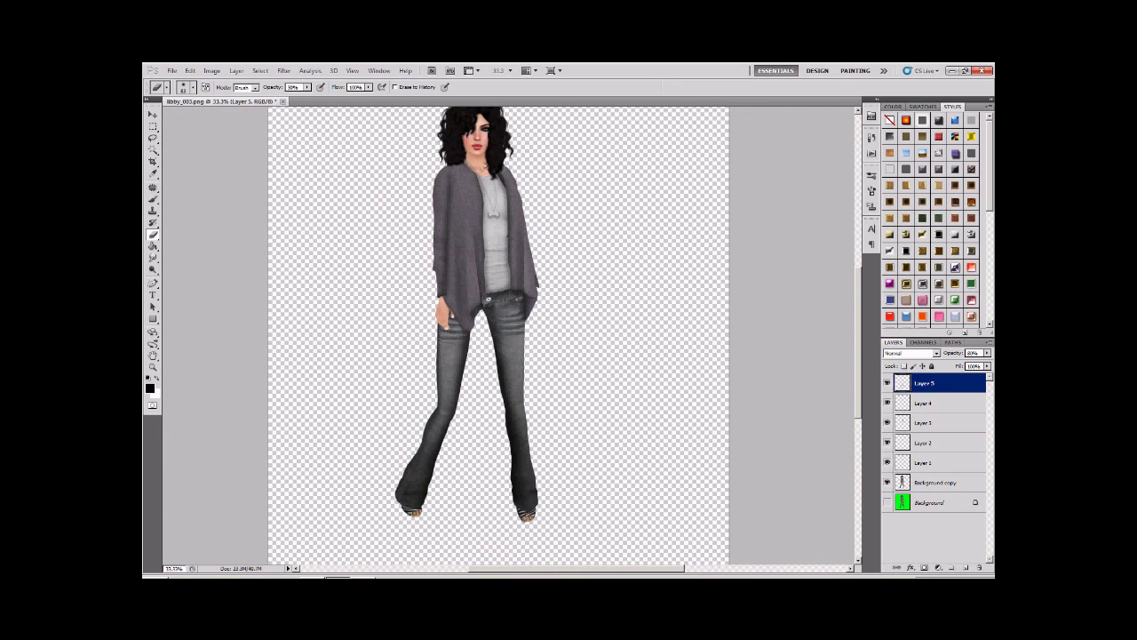
{"action": "key", "text": "ctrl+minus"}
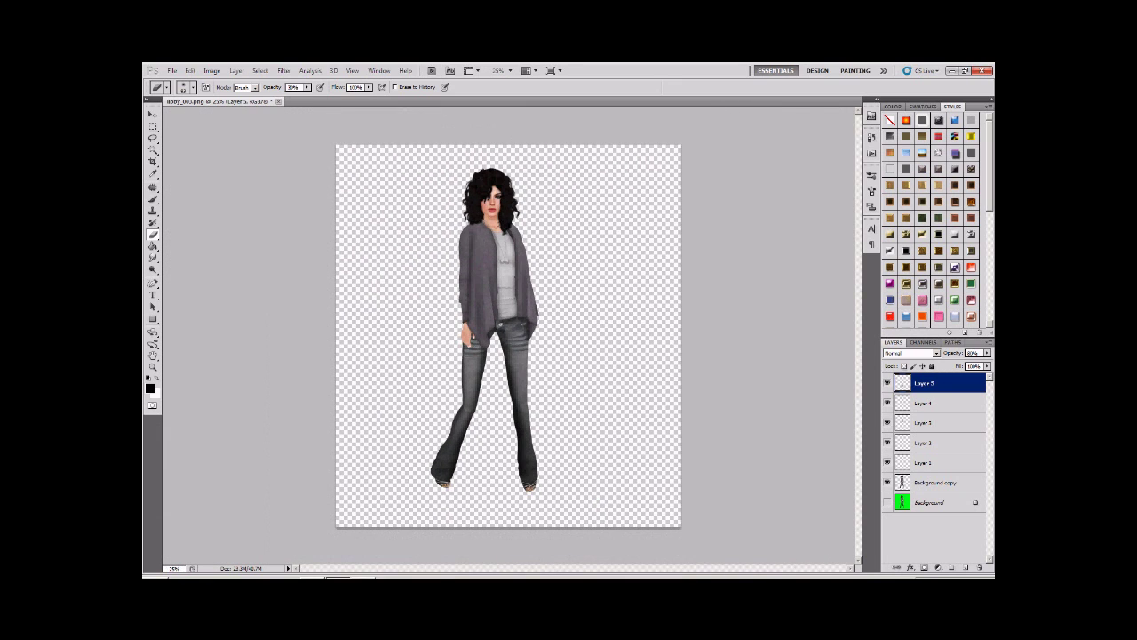
{"action": "key", "text": "alt"}
{"action": "scroll", "coordinate": [472, 330], "scroll_direction": "up", "scroll_amount": 8}
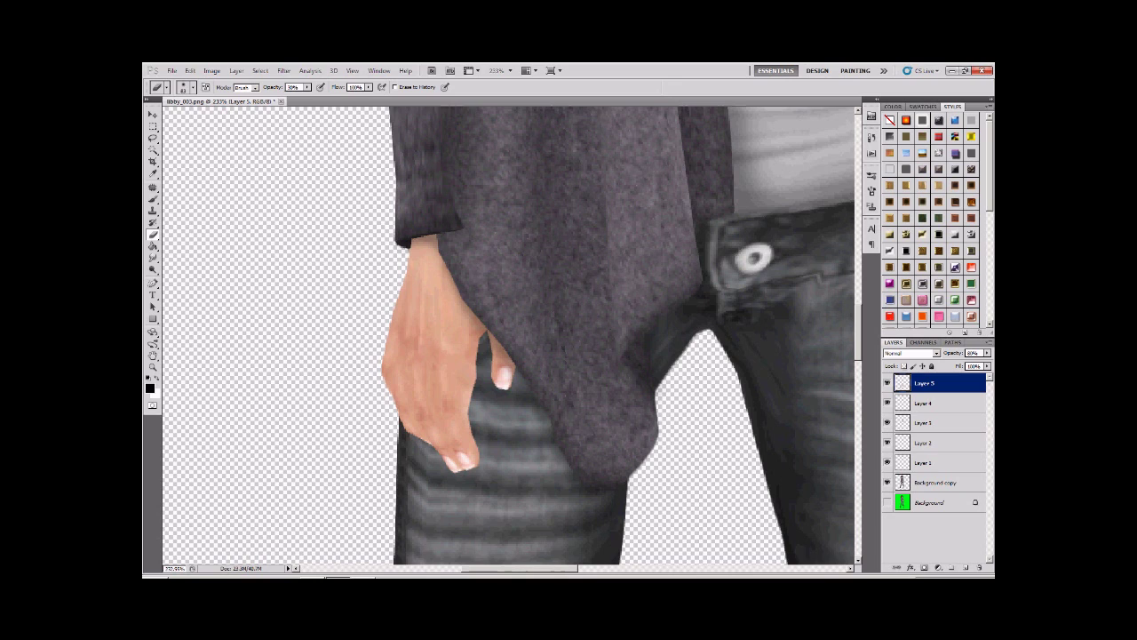
{"action": "key", "text": "ctrl+shift+alt+n"}
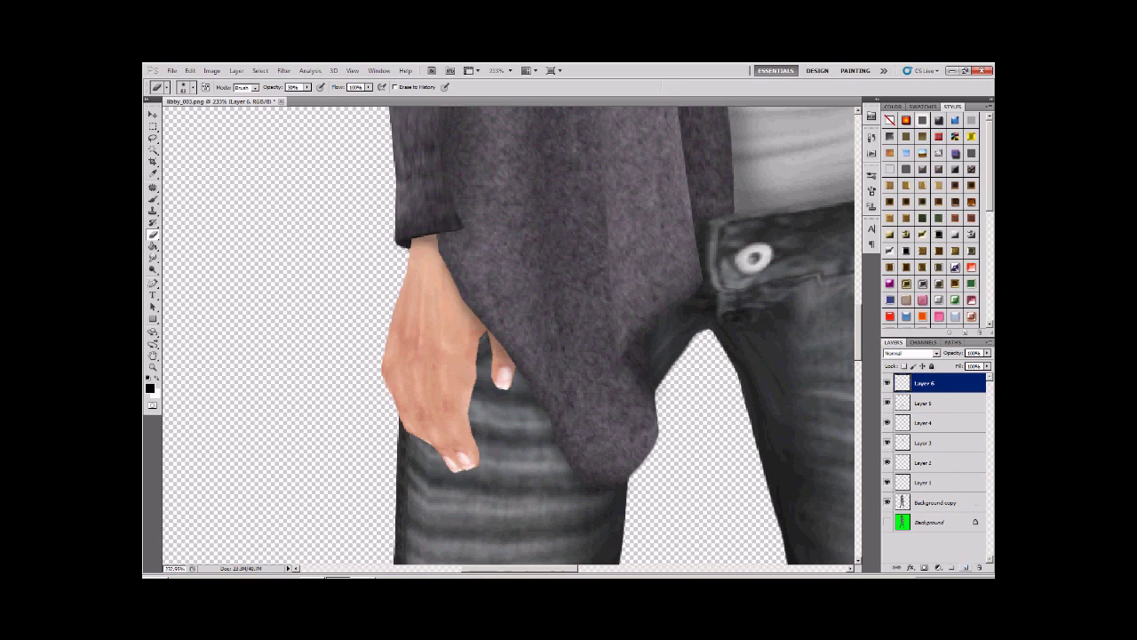
{"action": "key", "text": "b"}
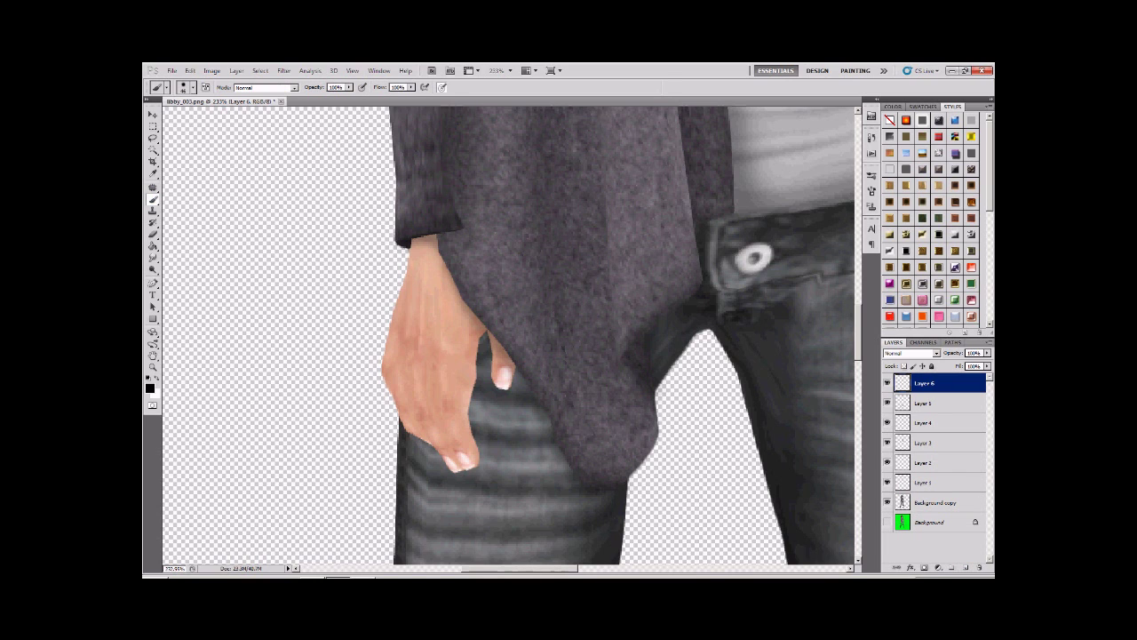
{"action": "left_click", "coordinate": [193, 87]}
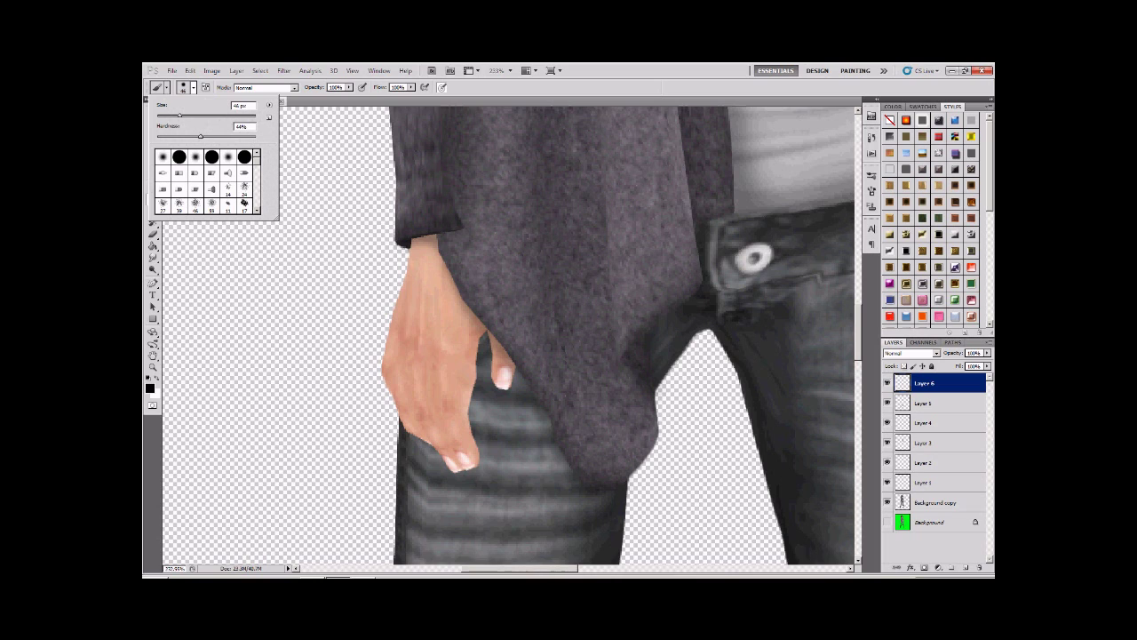
{"action": "left_click_drag", "start_coordinate": [179, 115], "coordinate": [158, 114]}
{"action": "key", "text": "Return"}
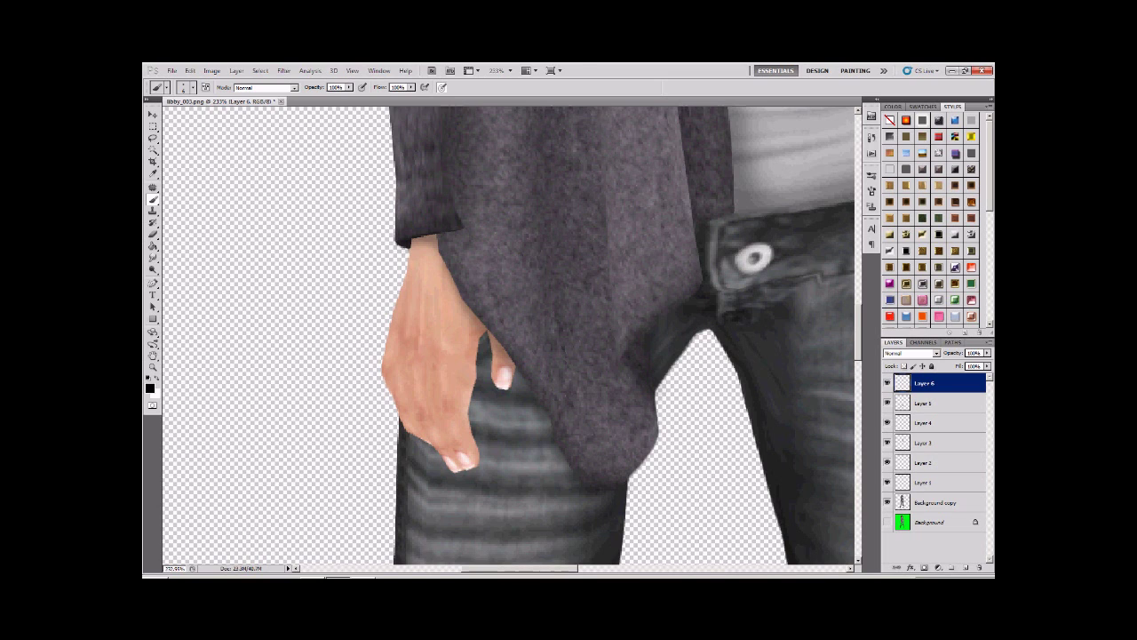
Step: Paint thin black lines around the thumb and along the edges and gaps of the fingers on Layer 6
{"action": "left_click_drag", "start_coordinate": [519, 363], "coordinate": [504, 390]}
{"action": "mouse_move", "coordinate": [494, 377]}
{"action": "left_mouse_down"}
{"action": "mouse_move", "coordinate": [486, 329]}
{"action": "mouse_move", "coordinate": [469, 426]}
{"action": "mouse_move", "coordinate": [480, 460]}
{"action": "mouse_move", "coordinate": [469, 469]}
{"action": "mouse_move", "coordinate": [435, 362]}
{"action": "left_mouse_up"}
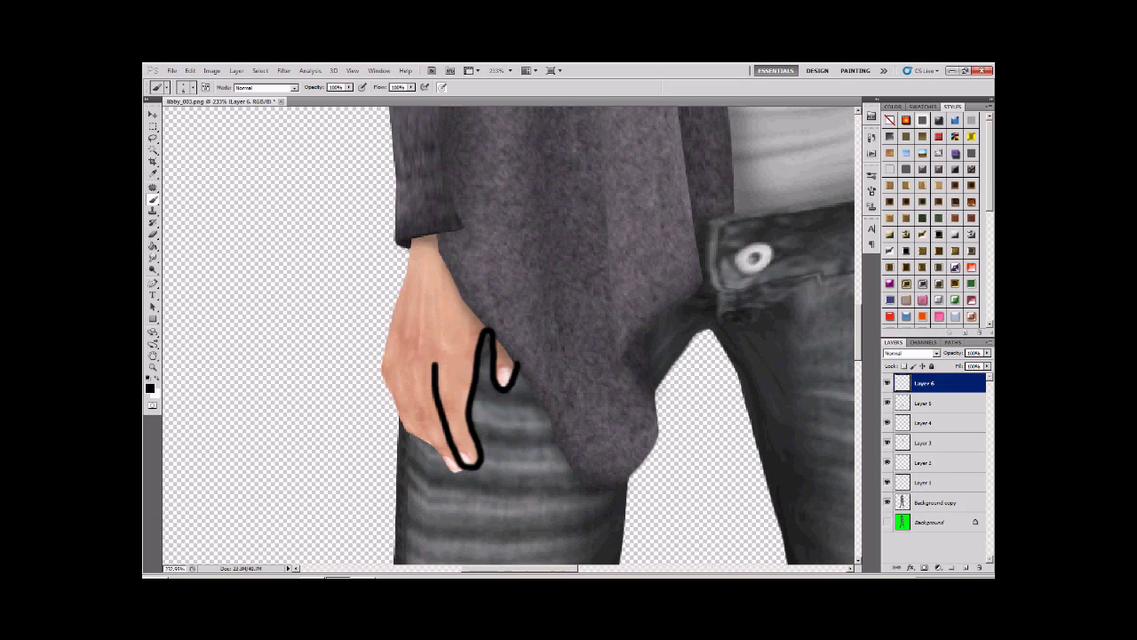
{"action": "mouse_move", "coordinate": [466, 468]}
{"action": "left_mouse_down"}
{"action": "mouse_move", "coordinate": [449, 472]}
{"action": "mouse_move", "coordinate": [415, 422]}
{"action": "mouse_move", "coordinate": [411, 364]}
{"action": "left_mouse_up"}
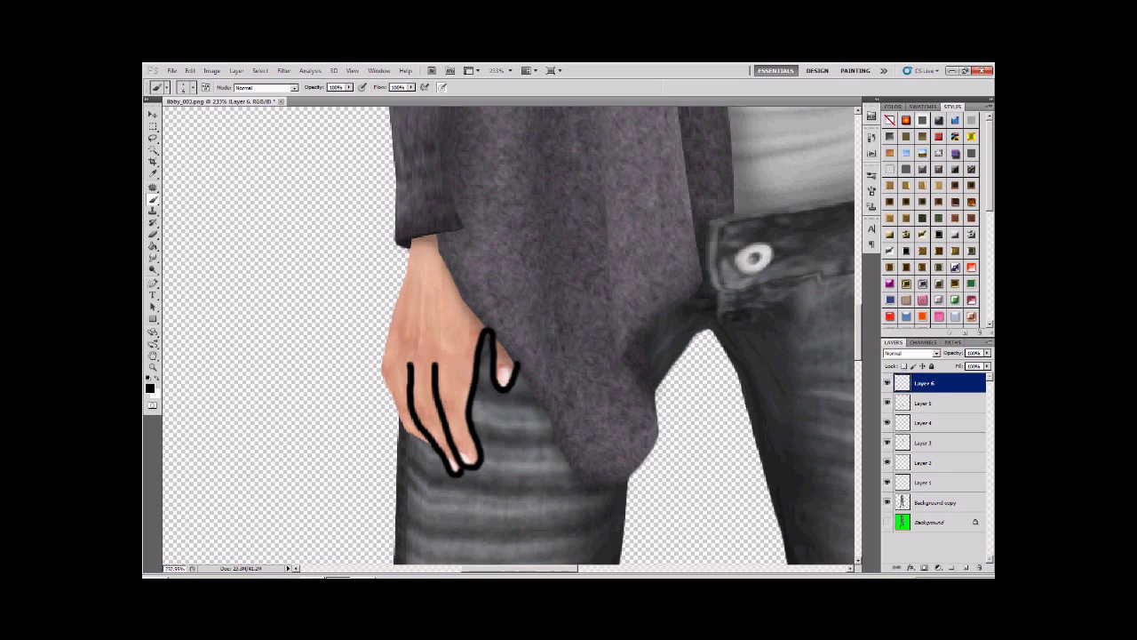
{"action": "mouse_move", "coordinate": [392, 374]}
{"action": "left_mouse_down"}
{"action": "mouse_move", "coordinate": [398, 420]}
{"action": "mouse_move", "coordinate": [432, 448]}
{"action": "left_mouse_up"}
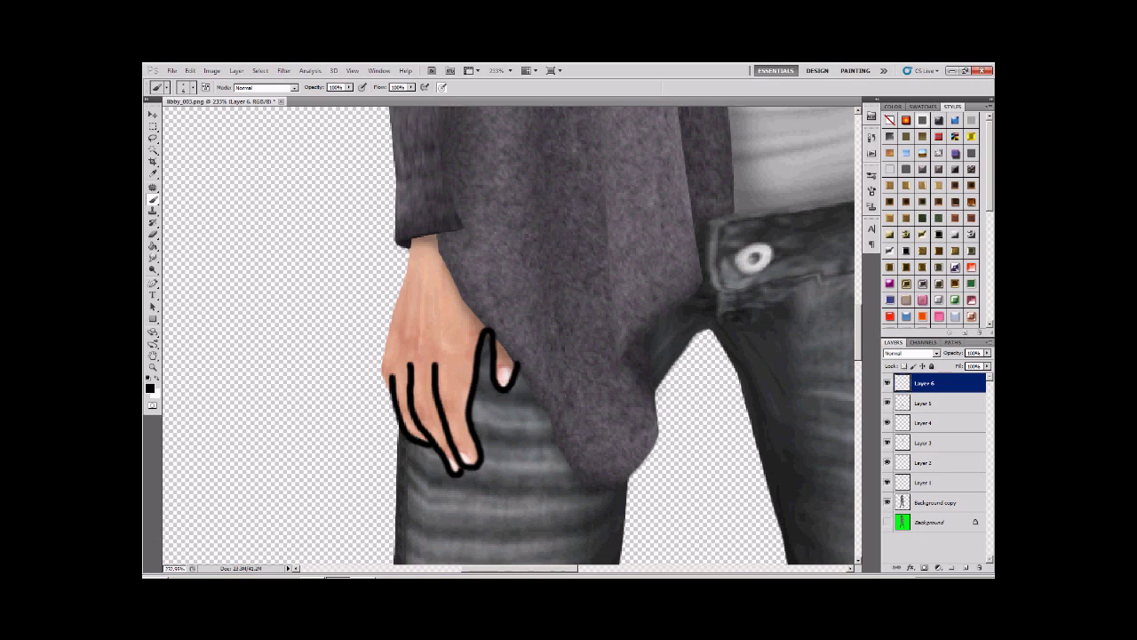
Step: Switch to white and paint thin highlight lines along the thumb, the fingers and the back of the hand up to the wrist
{"action": "key", "text": "x"}
{"action": "mouse_move", "coordinate": [465, 455]}
{"action": "left_mouse_down"}
{"action": "mouse_move", "coordinate": [449, 413]}
{"action": "mouse_move", "coordinate": [436, 244]}
{"action": "left_mouse_up"}
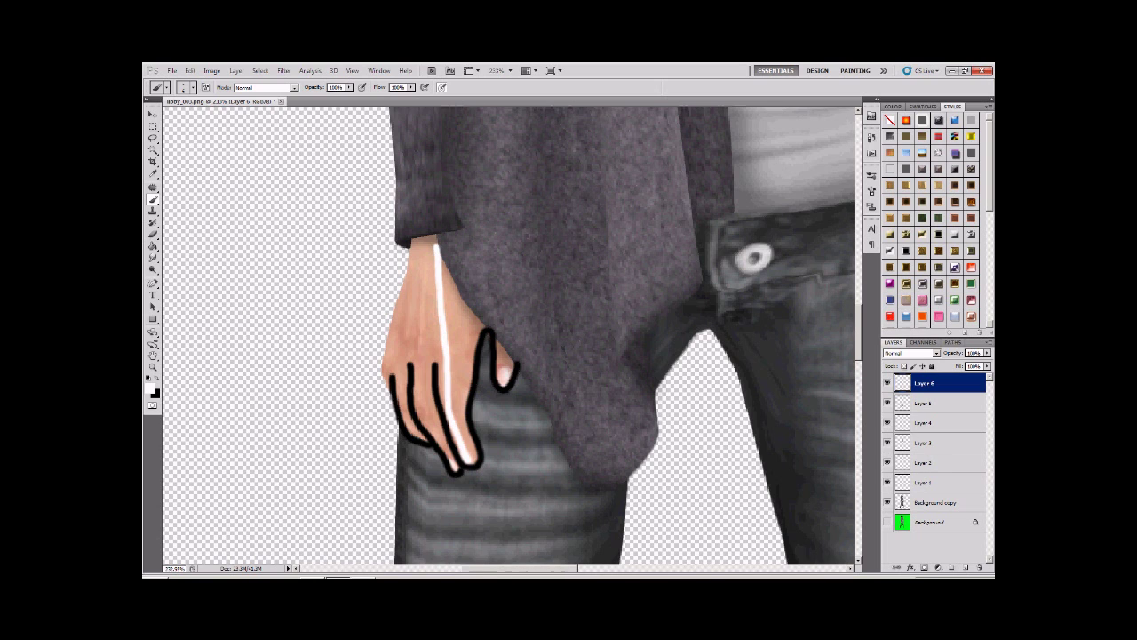
{"action": "left_click_drag", "start_coordinate": [504, 378], "coordinate": [504, 350]}
{"action": "left_click_drag", "start_coordinate": [418, 405], "coordinate": [423, 257]}
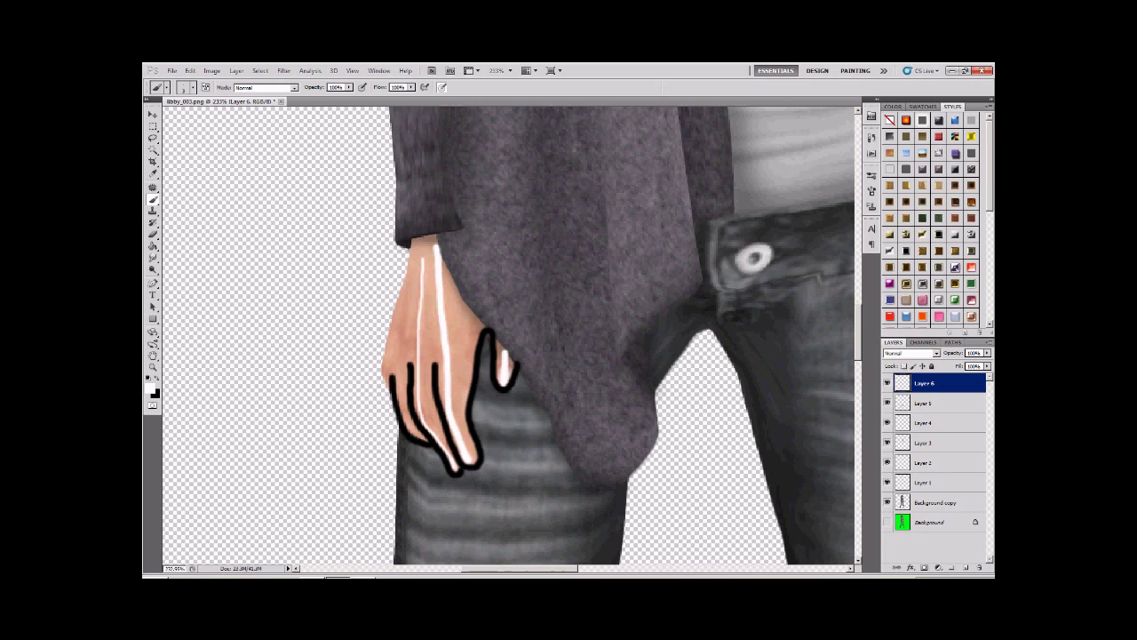
{"action": "mouse_move", "coordinate": [413, 429]}
{"action": "left_mouse_down"}
{"action": "mouse_move", "coordinate": [399, 373]}
{"action": "mouse_move", "coordinate": [418, 252]}
{"action": "left_mouse_up"}
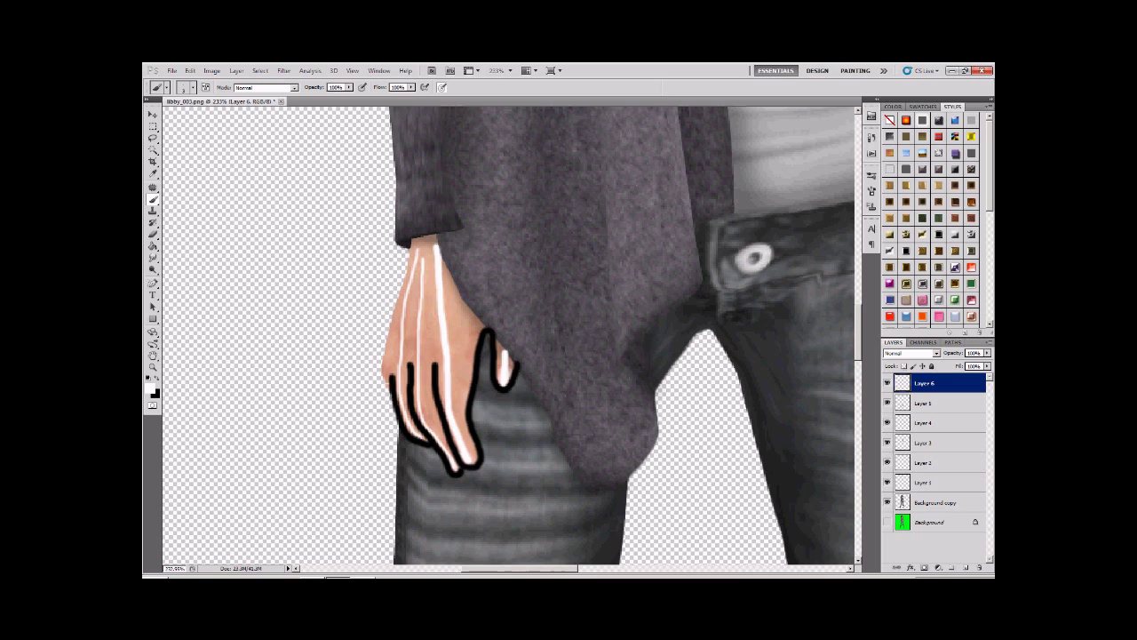
{"action": "left_click_drag", "start_coordinate": [392, 343], "coordinate": [411, 265]}
Step: Soften the painted hand lines on Layer 6 with a Gaussian Blur of 3.0 pixels radius
{"action": "left_click", "coordinate": [283, 71]}
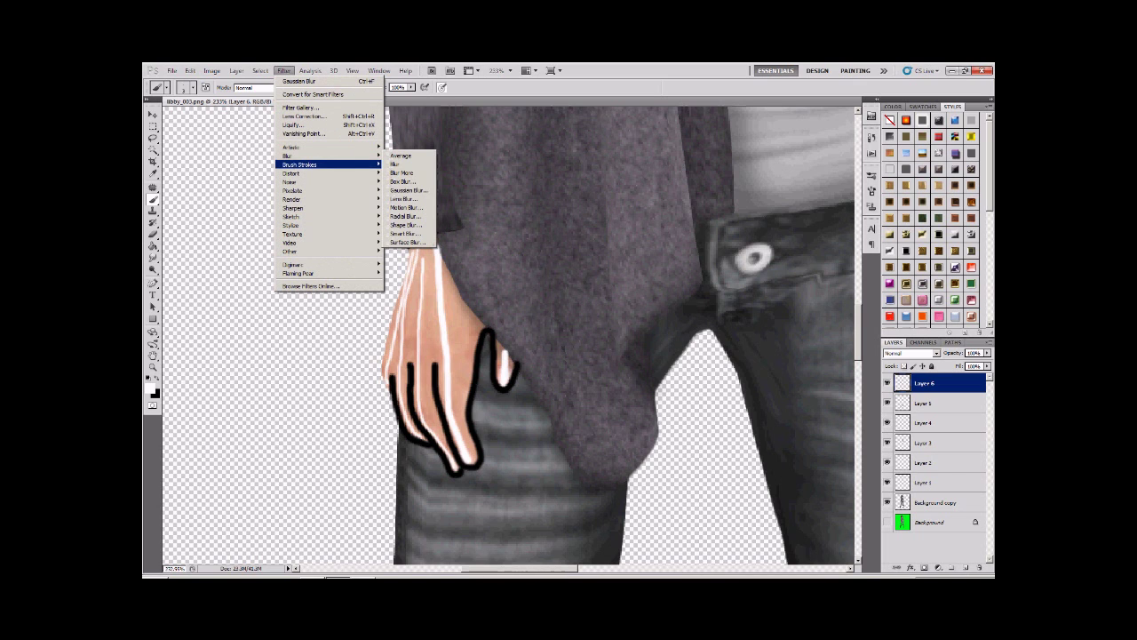
{"action": "left_click", "coordinate": [407, 190]}
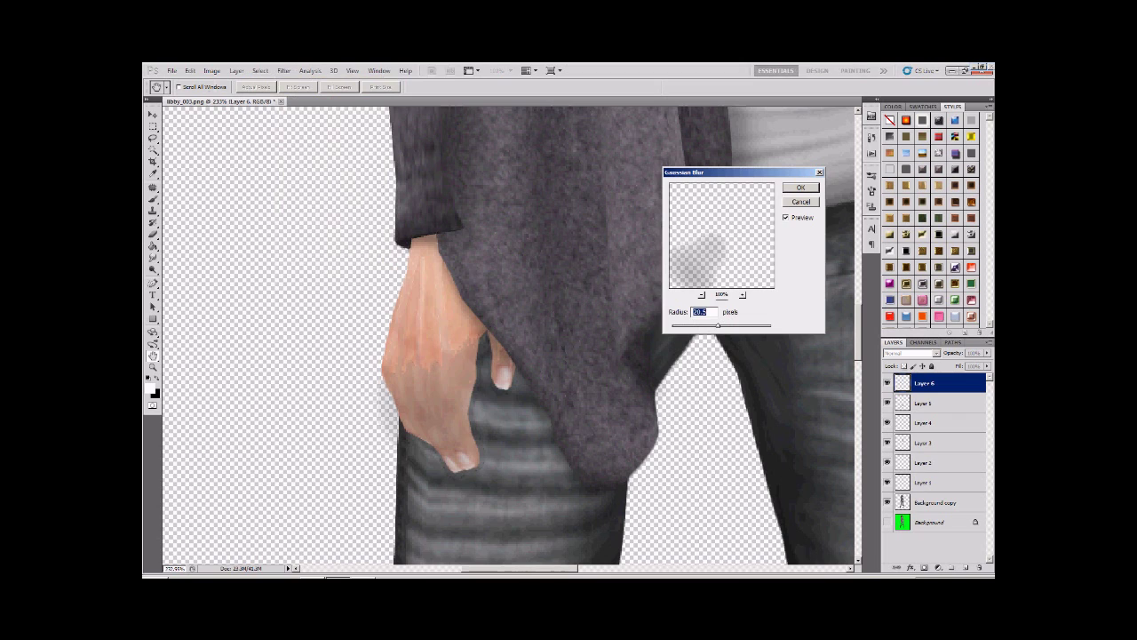
{"action": "left_click_drag", "start_coordinate": [718, 326], "coordinate": [685, 326]}
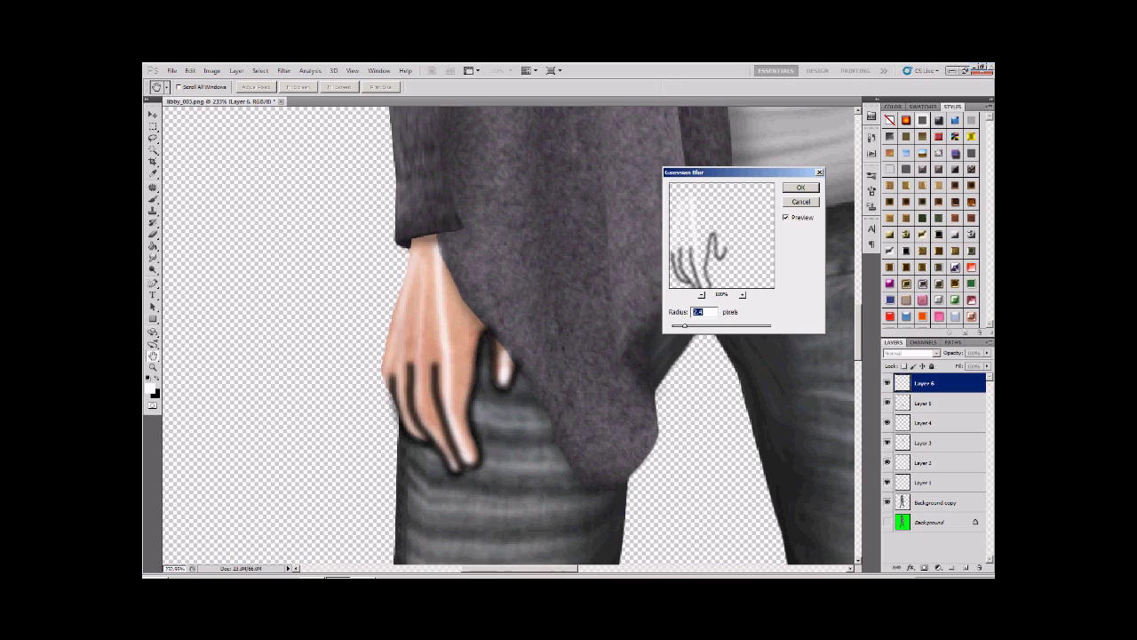
{"action": "key", "text": "Up"}
{"action": "key", "text": "Up"}
{"action": "key", "text": "Up"}
{"action": "key", "text": "Up"}
{"action": "key", "text": "Up"}
{"action": "key", "text": "Up"}
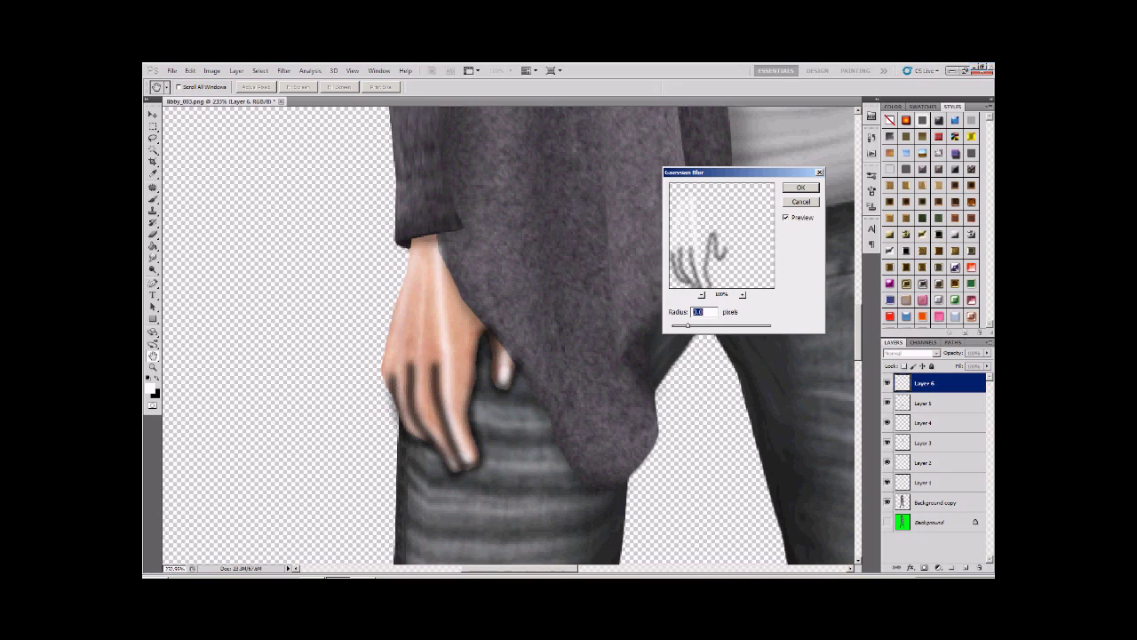
{"action": "key", "text": "Return"}
{"action": "key", "text": "b"}
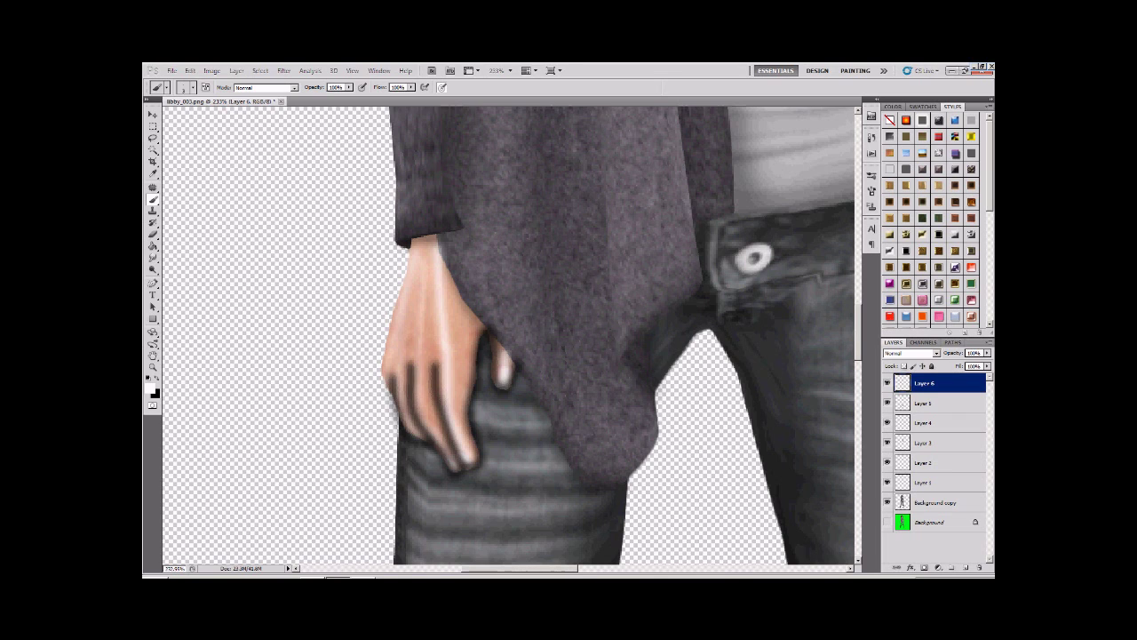
Step: Try the Overlay blend mode on Layer 6 with its opacity lowered to about 70%
{"action": "left_click", "coordinate": [936, 353]}
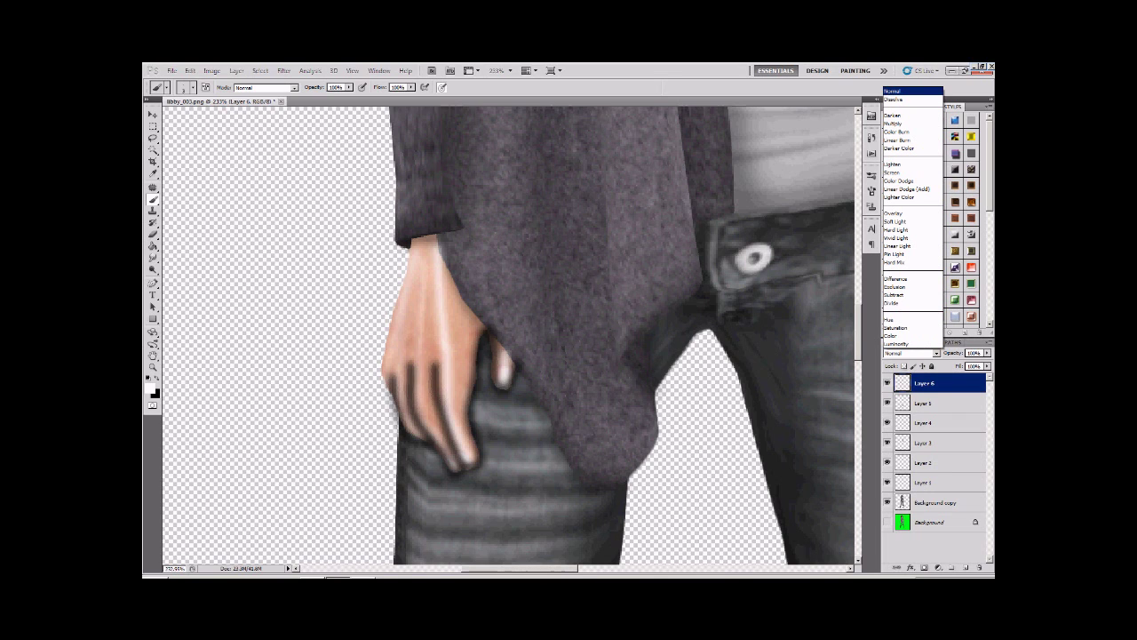
{"action": "left_click", "coordinate": [898, 213]}
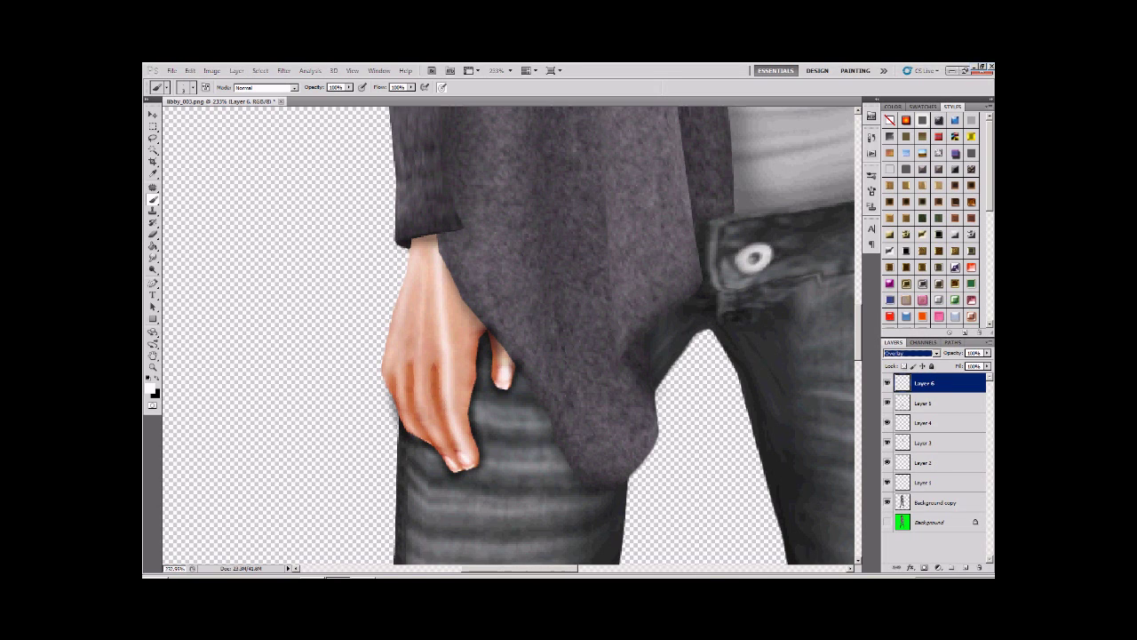
{"action": "left_click", "coordinate": [986, 353]}
{"action": "left_click_drag", "start_coordinate": [981, 363], "coordinate": [968, 362]}
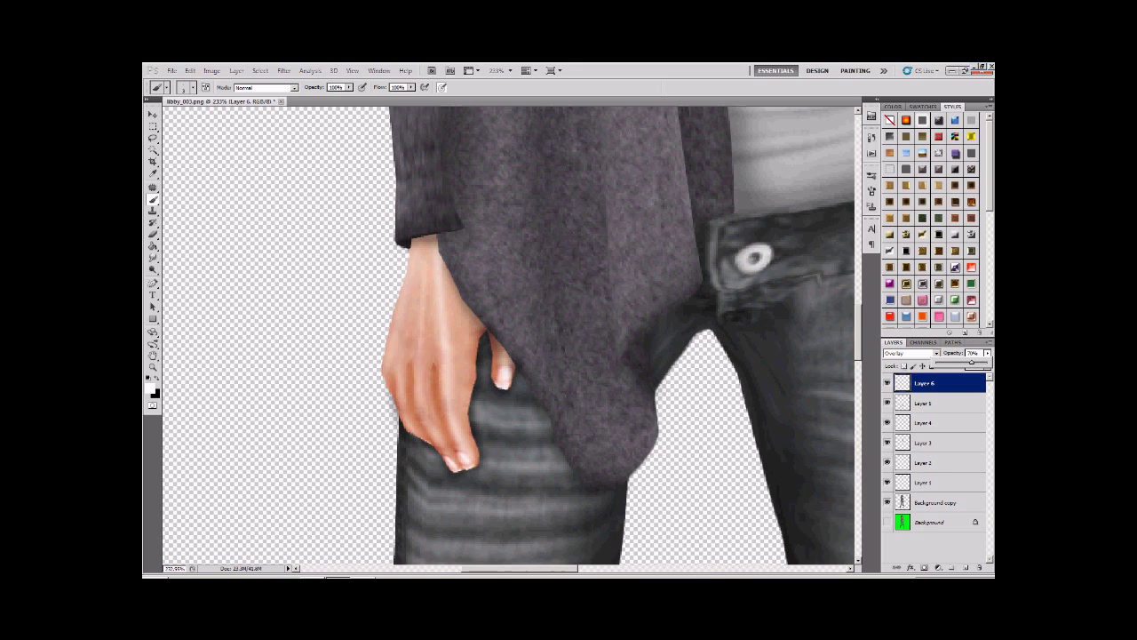
{"action": "key", "text": "Return"}
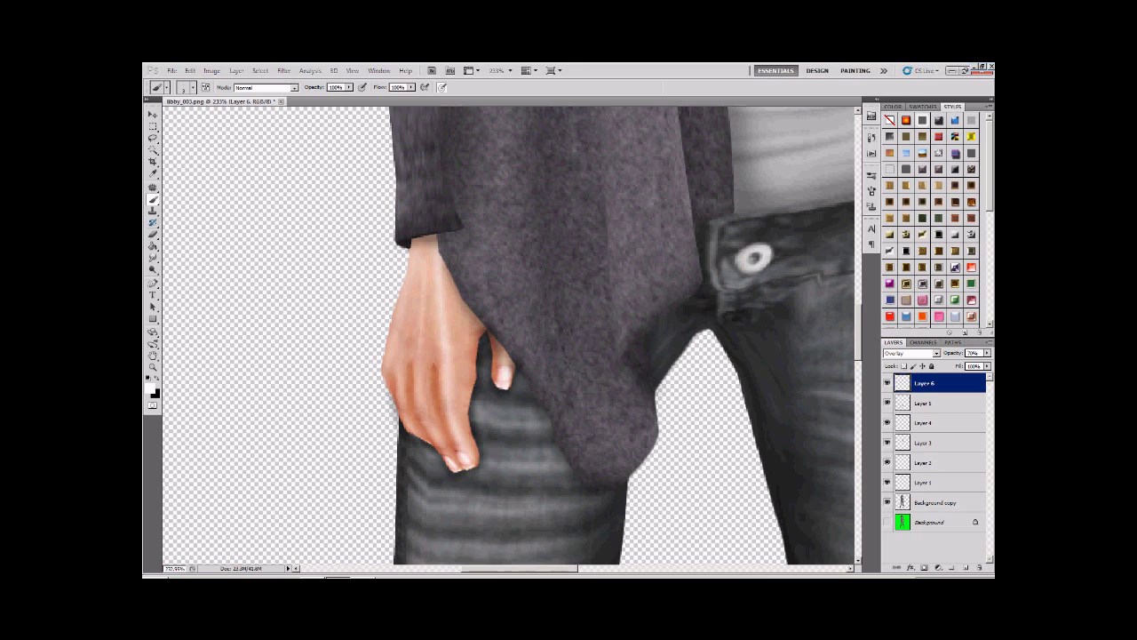
Step: Lightly erase the strongest highlights on the back of the hand with the soft eraser
{"action": "key", "text": "e"}
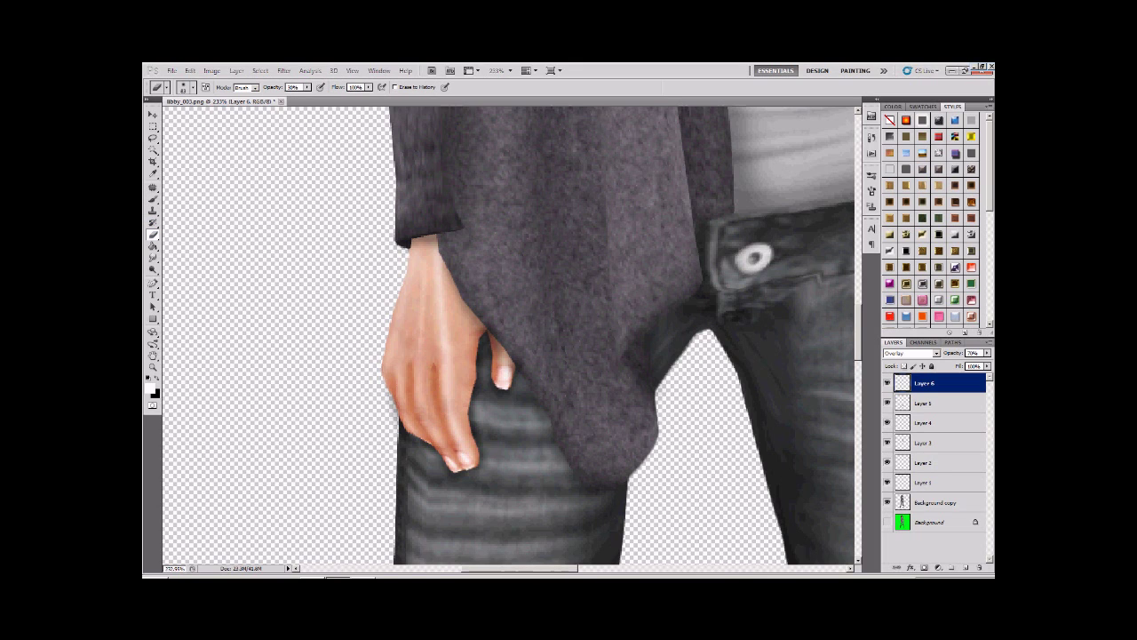
{"action": "left_click", "coordinate": [443, 328]}
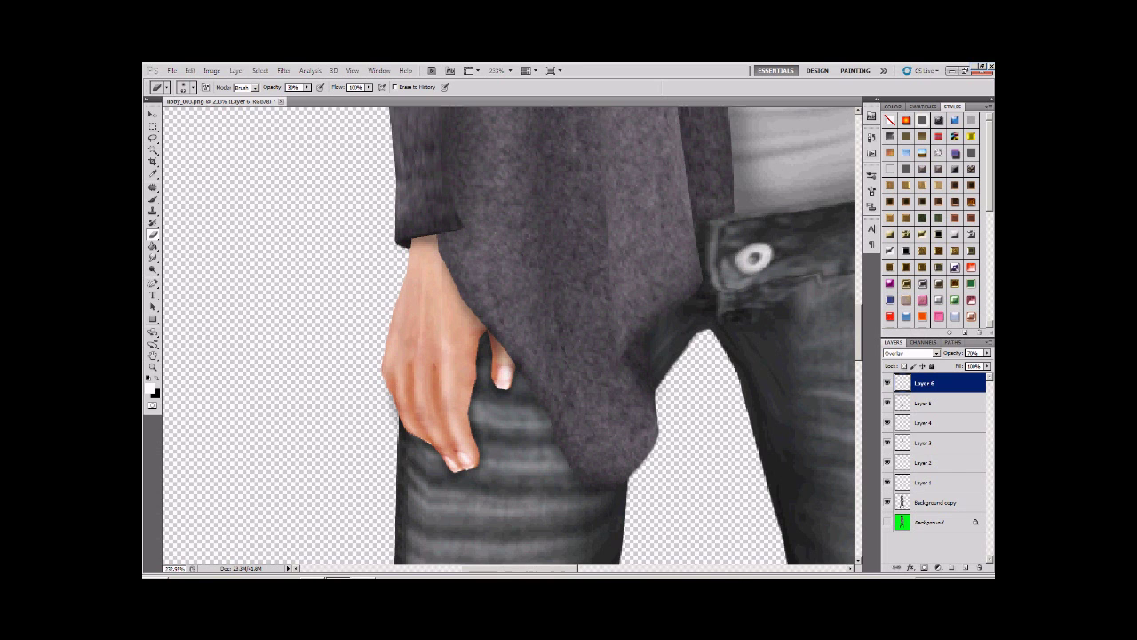
Step: Set Layer 6 to the Soft Light blend mode at 100% opacity
{"action": "key", "text": "ctrl+minus"}
{"action": "key", "text": "ctrl+minus"}
{"action": "key", "text": "ctrl+minus"}
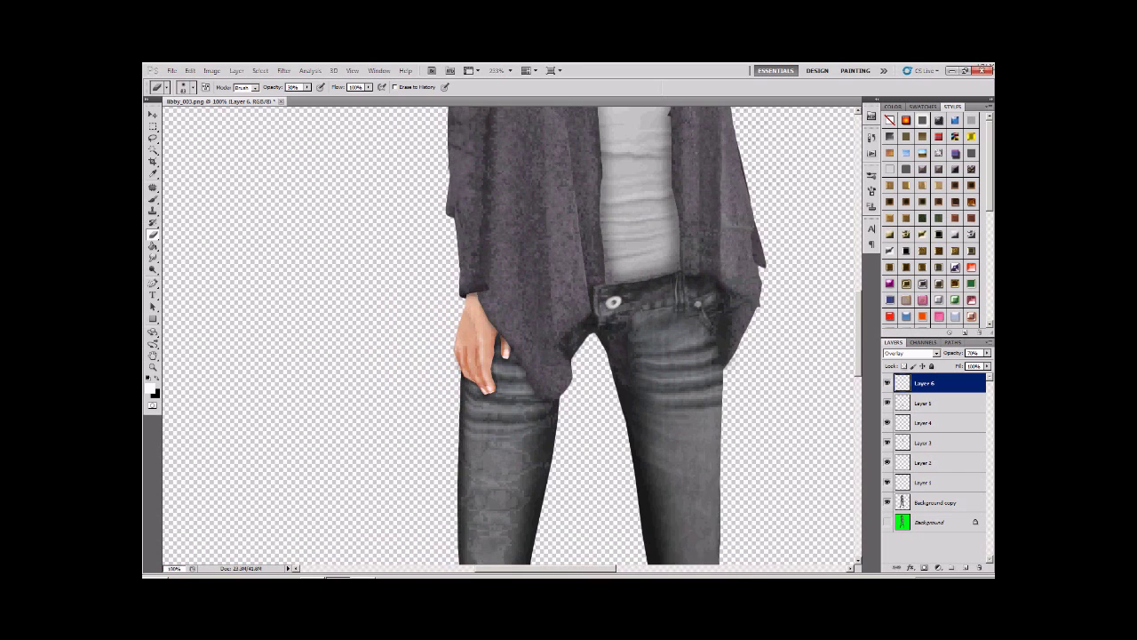
{"action": "key", "text": "ctrl+minus"}
{"action": "key", "text": "ctrl+minus"}
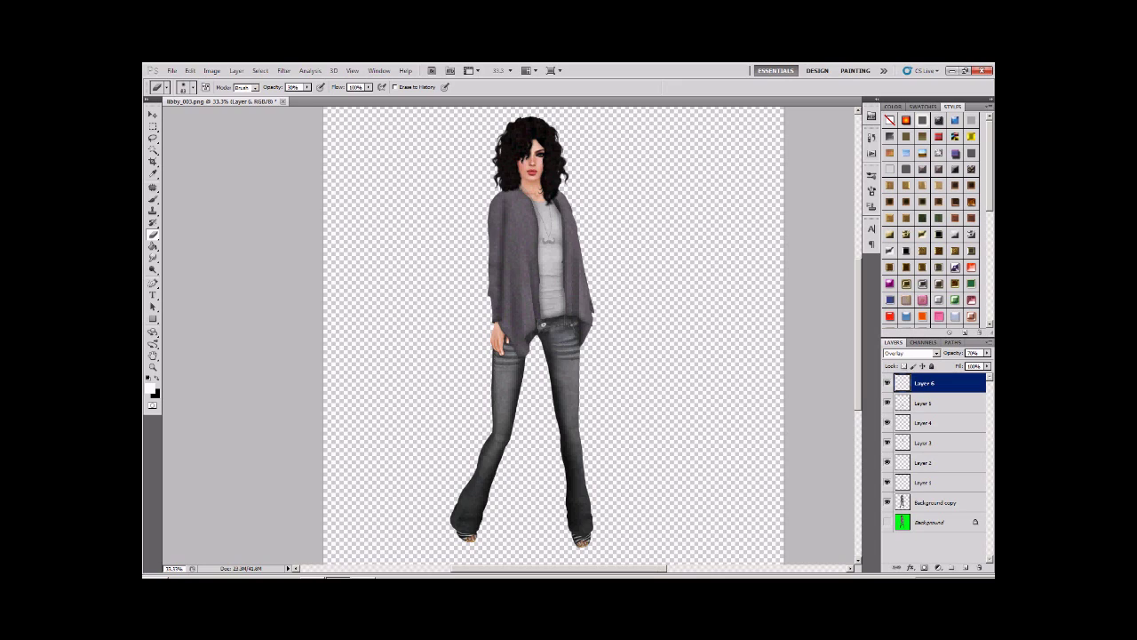
{"action": "left_click", "coordinate": [936, 352]}
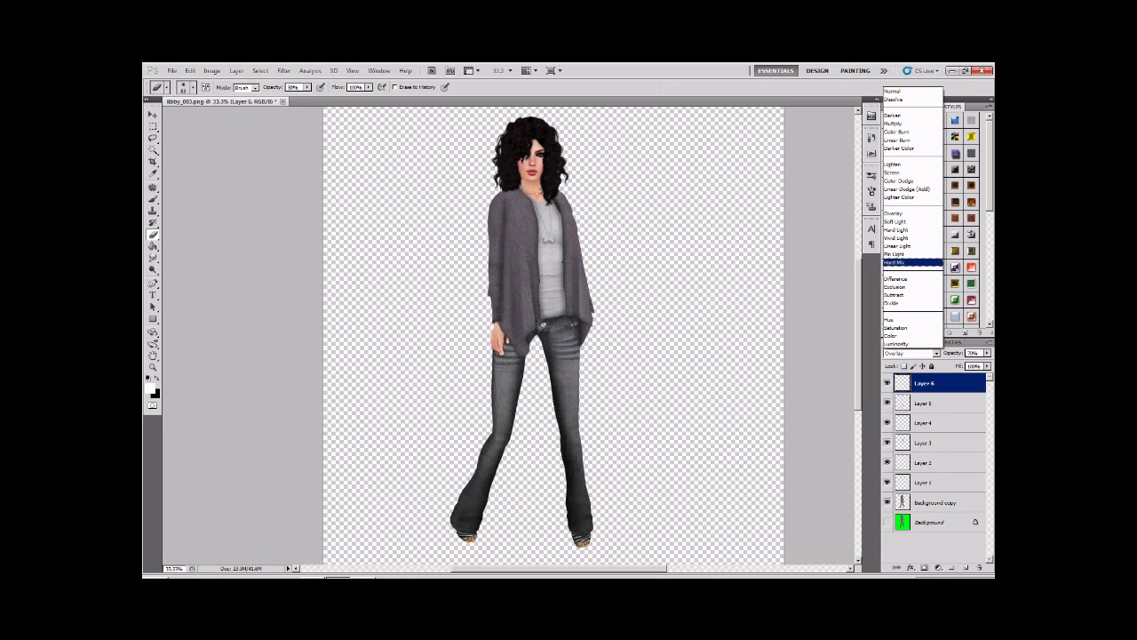
{"action": "left_click", "coordinate": [911, 221]}
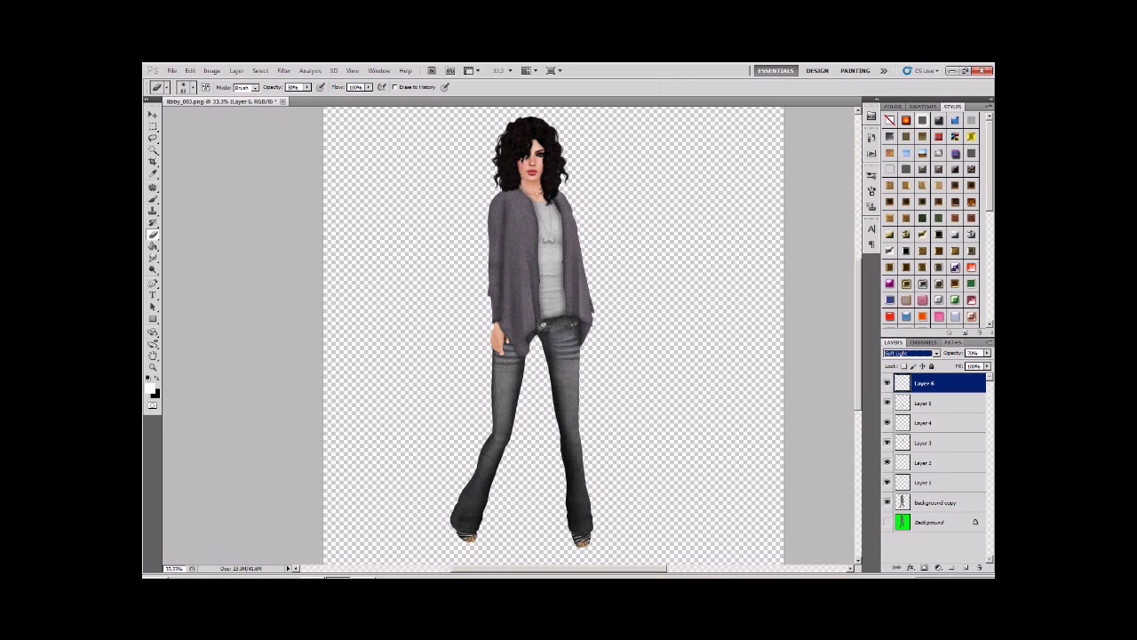
{"action": "left_click", "coordinate": [986, 353]}
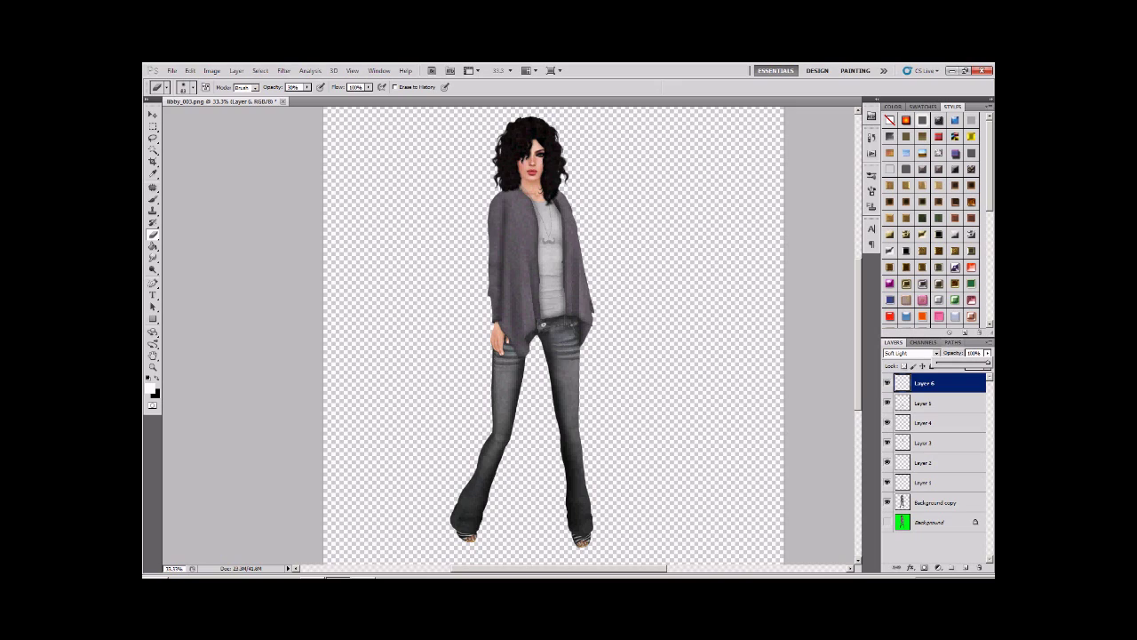
{"action": "key", "text": "Return"}
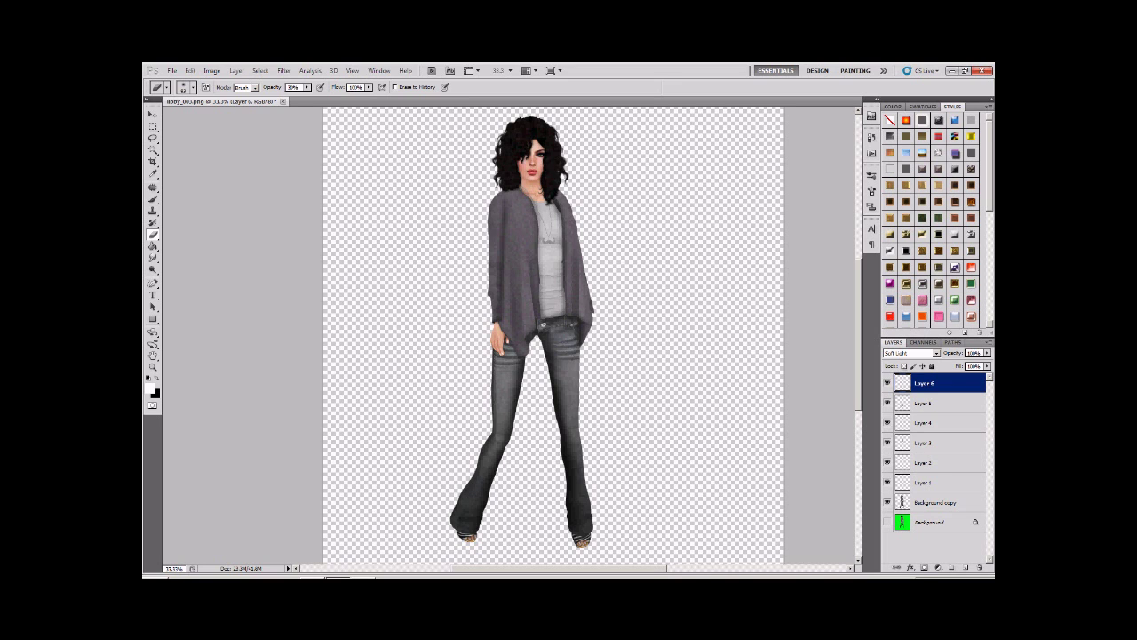
Step: Add a new layer above Layer 6 and ready the Polygonal Lasso, with black as the foreground colour, for a neck shadow
{"action": "scroll", "coordinate": [553, 336], "scroll_direction": "up", "scroll_amount": 2}
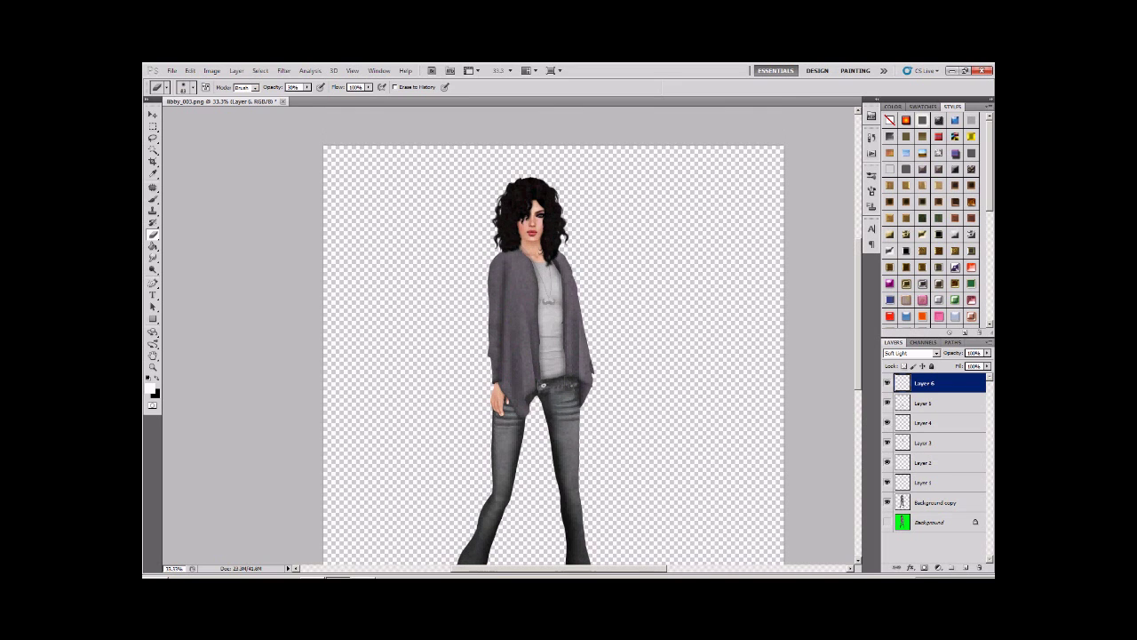
{"action": "scroll", "coordinate": [531, 218], "scroll_direction": "up", "scroll_amount": 8}
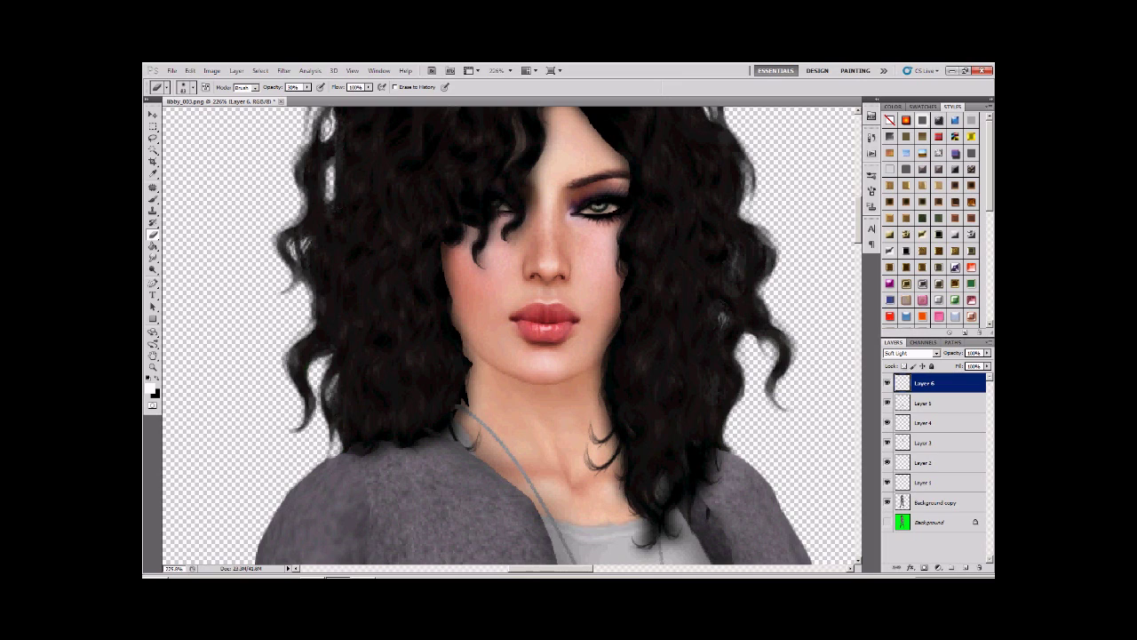
{"action": "key", "text": "x"}
{"action": "key", "text": "ctrl+shift+alt+n"}
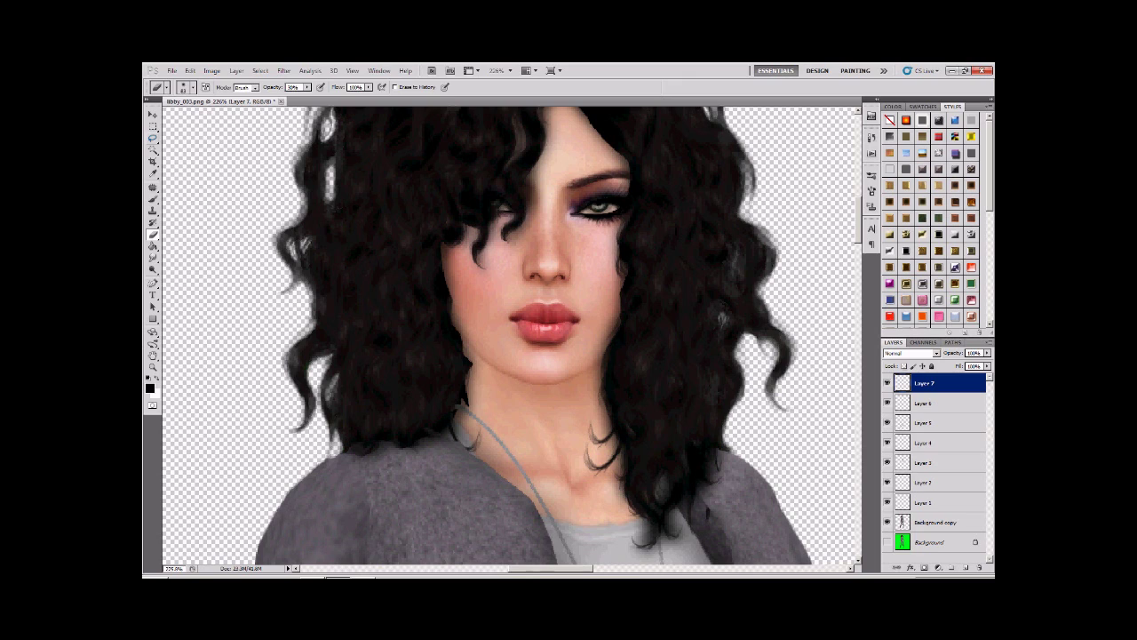
{"action": "left_click", "coordinate": [153, 137]}
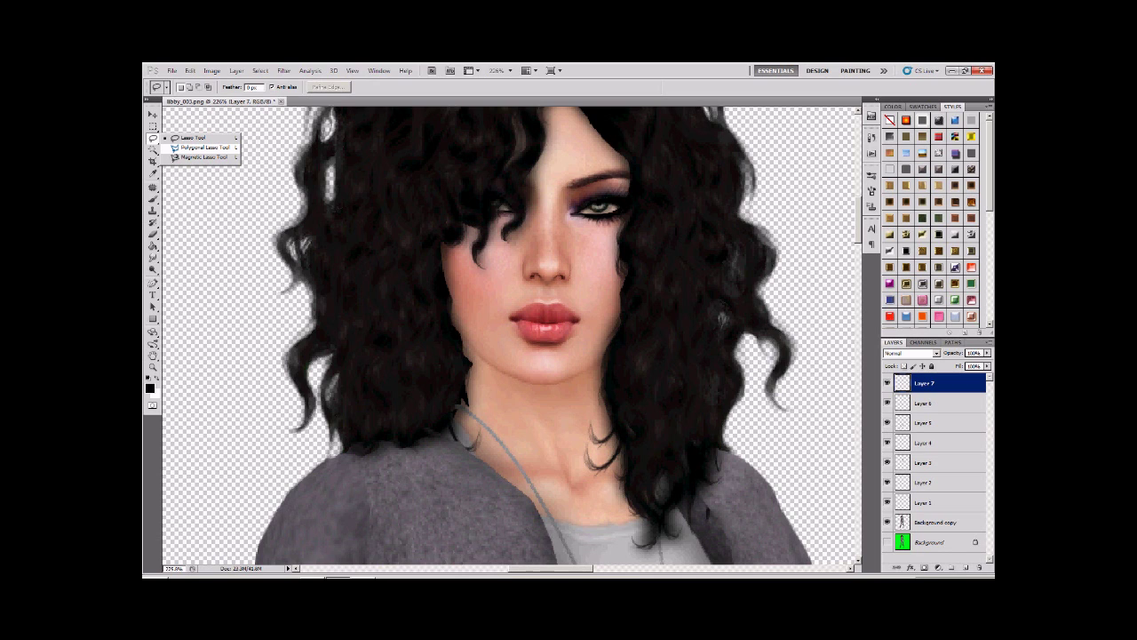
{"action": "left_click", "coordinate": [202, 146]}
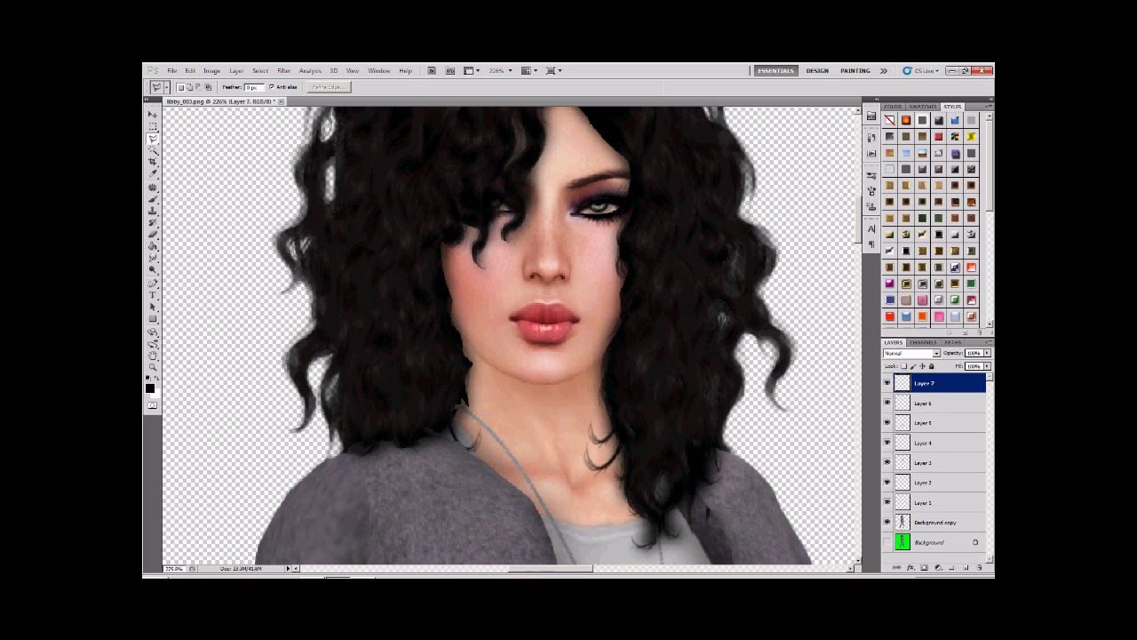
{"action": "scroll", "coordinate": [511, 336], "scroll_direction": "down", "scroll_amount": 3}
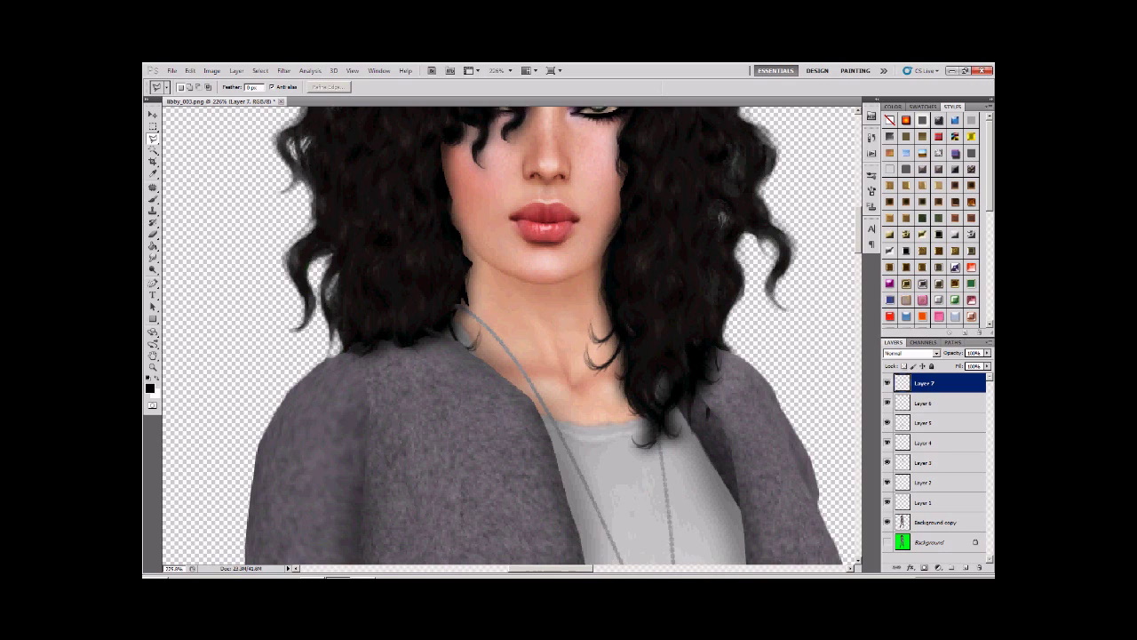
{"action": "mouse_move", "coordinate": [606, 253]}
{"action": "left_mouse_down"}
{"action": "mouse_move", "coordinate": [596, 320]}
{"action": "mouse_move", "coordinate": [549, 348]}
{"action": "left_mouse_up"}
{"action": "left_click", "coordinate": [552, 362]}
{"action": "double_click", "coordinate": [259, 432]}
{"action": "left_click", "coordinate": [603, 257]}
{"action": "left_click", "coordinate": [247, 499]}
{"action": "left_click", "coordinate": [251, 459]}
{"action": "left_click", "coordinate": [265, 418]}
{"action": "left_click", "coordinate": [293, 380]}
{"action": "double_click", "coordinate": [328, 360]}
{"action": "key", "text": "ctrl+d"}
Step: Outline a polygonal selection following the chin, crossing the neck diagonally and covering the top of the shoulder on the image's left
{"action": "left_click", "coordinate": [605, 281]}
{"action": "left_click", "coordinate": [293, 383]}
{"action": "left_click", "coordinate": [332, 352]}
{"action": "left_click", "coordinate": [463, 293]}
{"action": "key", "text": "Return"}
Step: Fill the neck and shoulder selection with solid black on Layer 7 and deselect it
{"action": "left_click", "coordinate": [153, 246]}
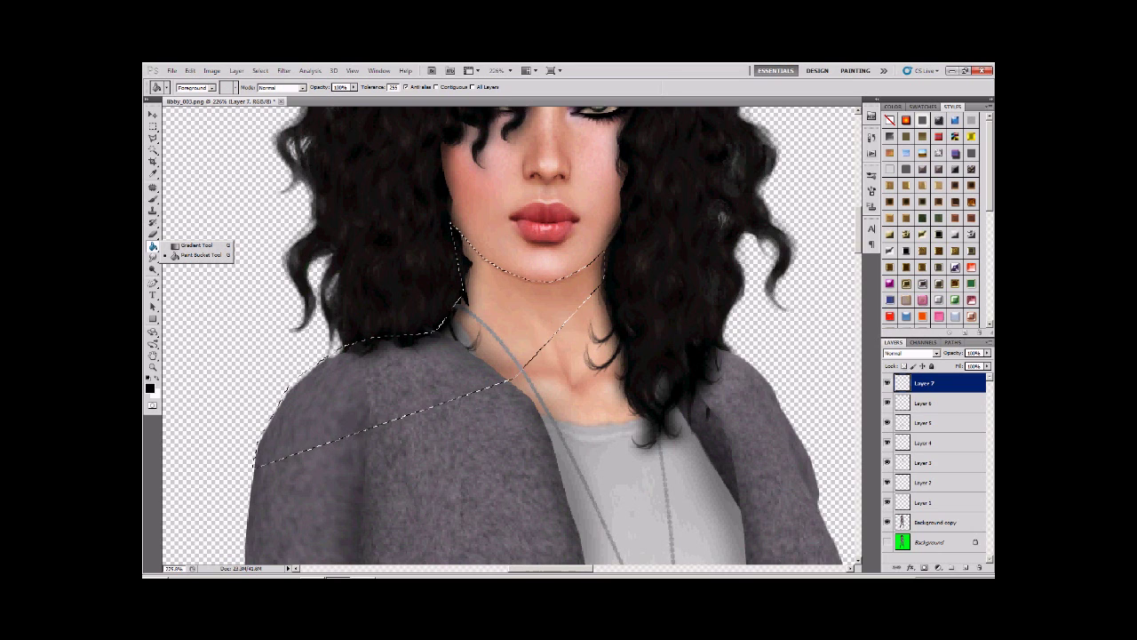
{"action": "left_click", "coordinate": [197, 255]}
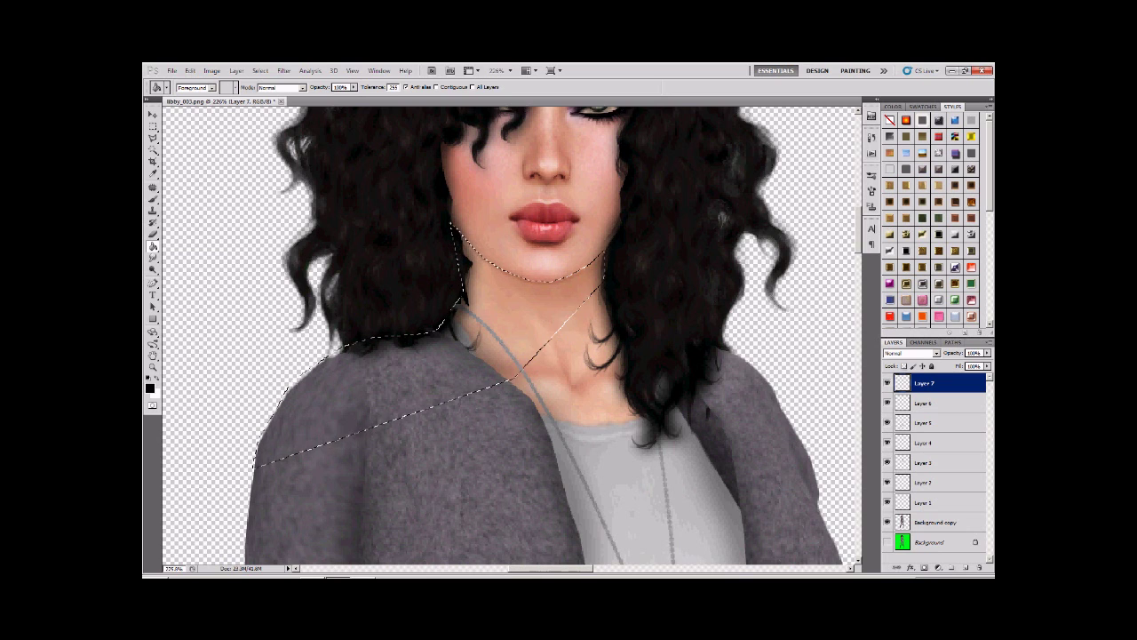
{"action": "key", "text": "alt+BackSpace"}
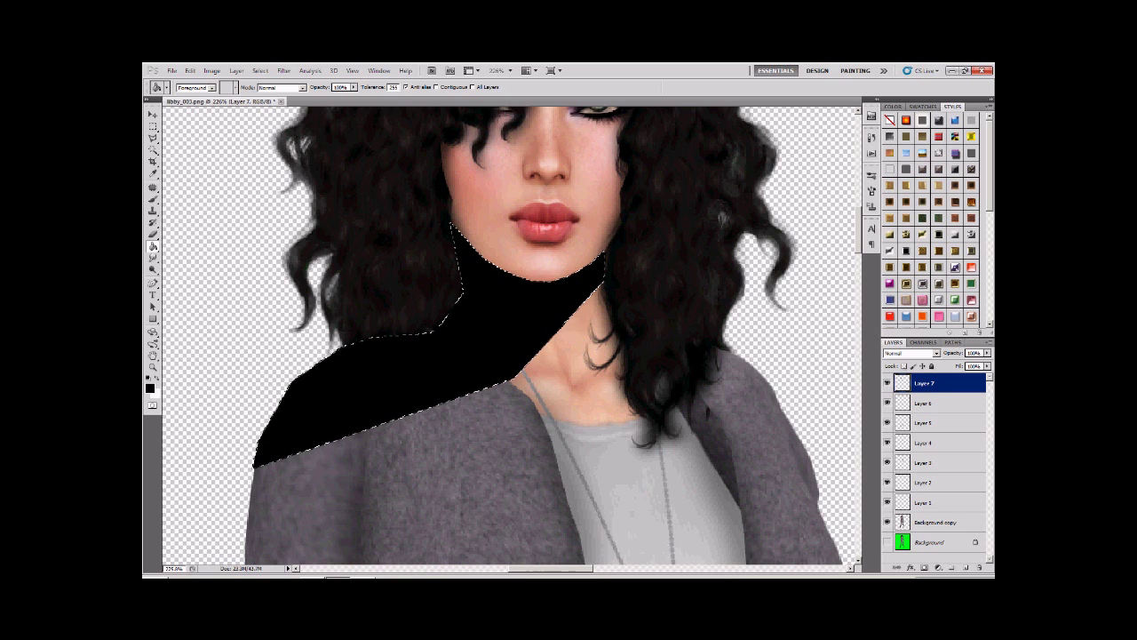
{"action": "key", "text": "ctrl+d"}
Step: Soften the edges of the black neck and shoulder shape with a Gaussian Blur of 2.5 pixels radius
{"action": "key", "text": "ctrl+minus"}
{"action": "key", "text": "ctrl+minus"}
{"action": "key", "text": "ctrl+minus"}
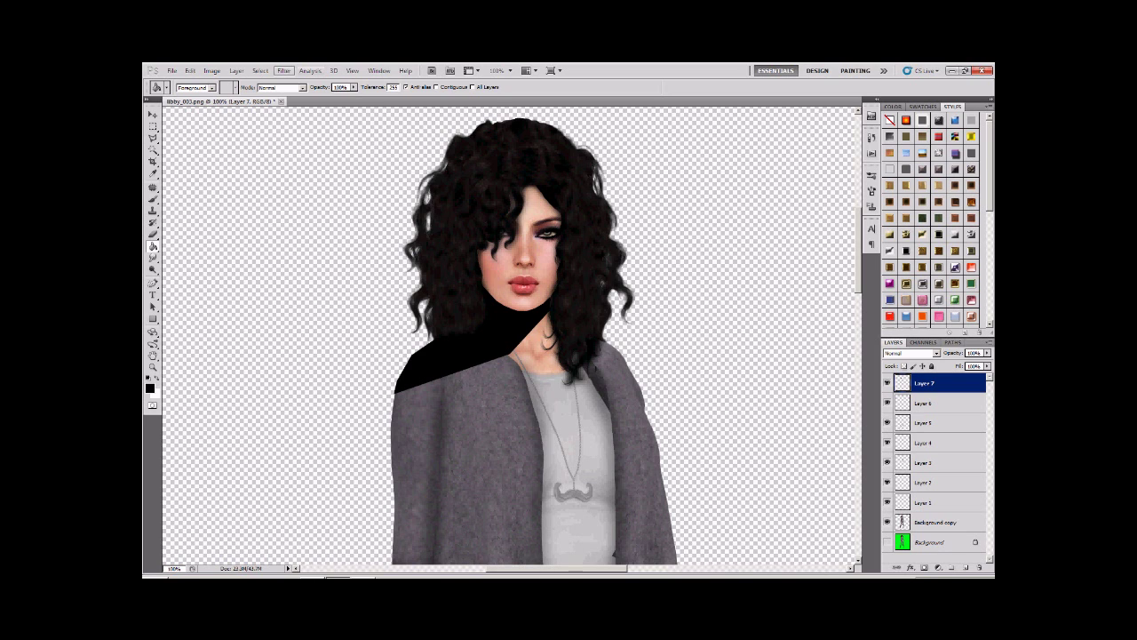
{"action": "left_click", "coordinate": [284, 71]}
{"action": "mouse_move", "coordinate": [287, 156]}
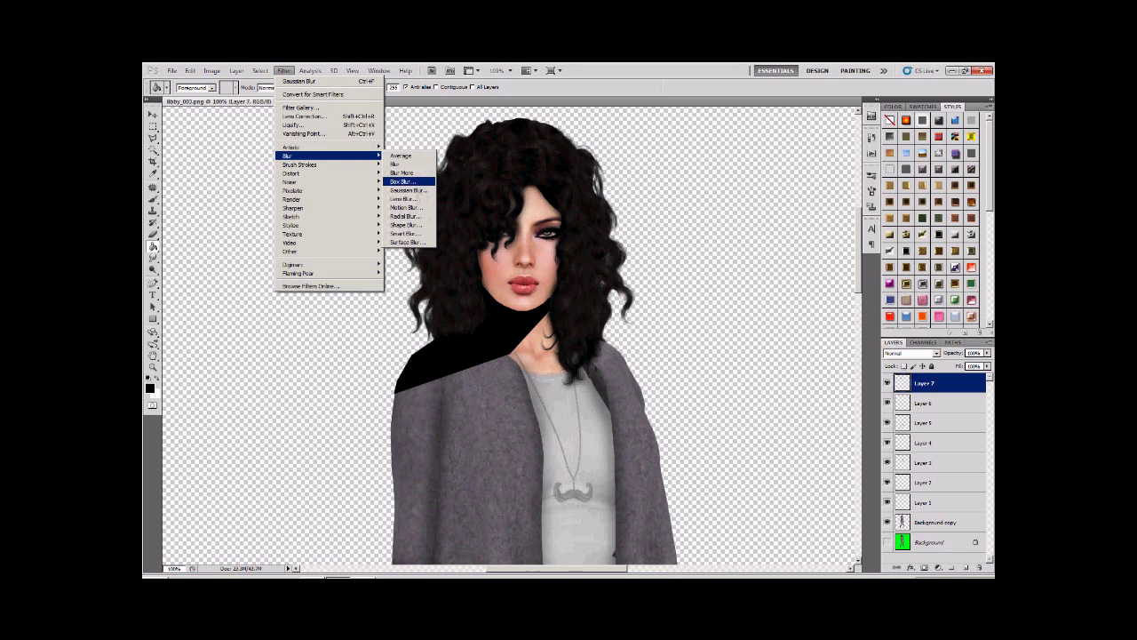
{"action": "left_click", "coordinate": [409, 190]}
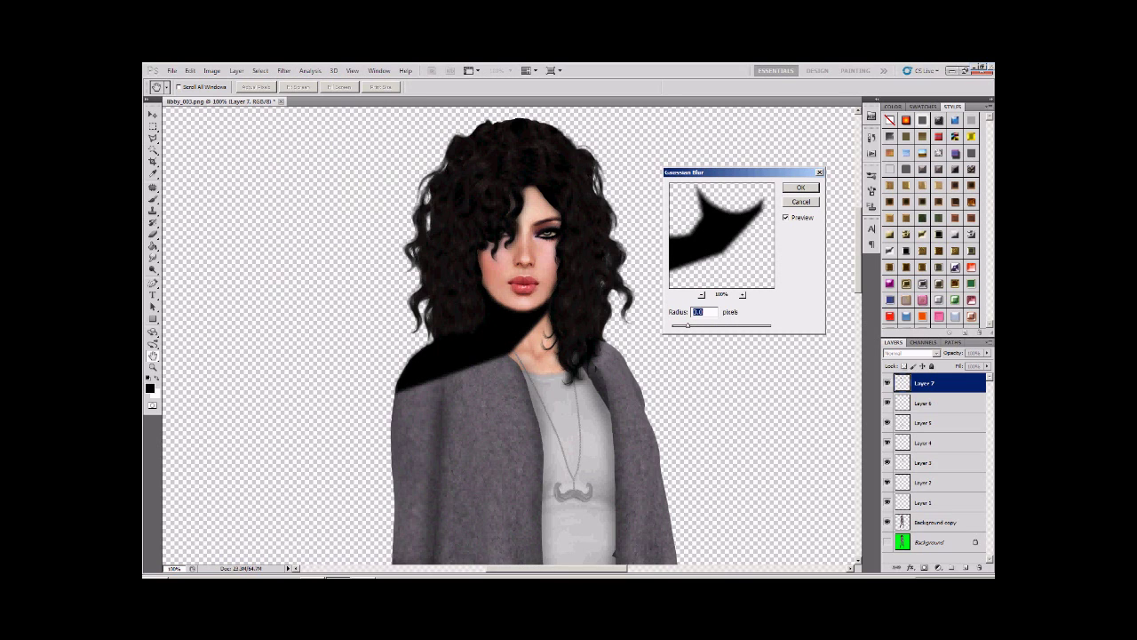
{"action": "key", "text": "Down"}
{"action": "key", "text": "Down"}
{"action": "key", "text": "Down"}
{"action": "key", "text": "Down"}
{"action": "key", "text": "Down"}
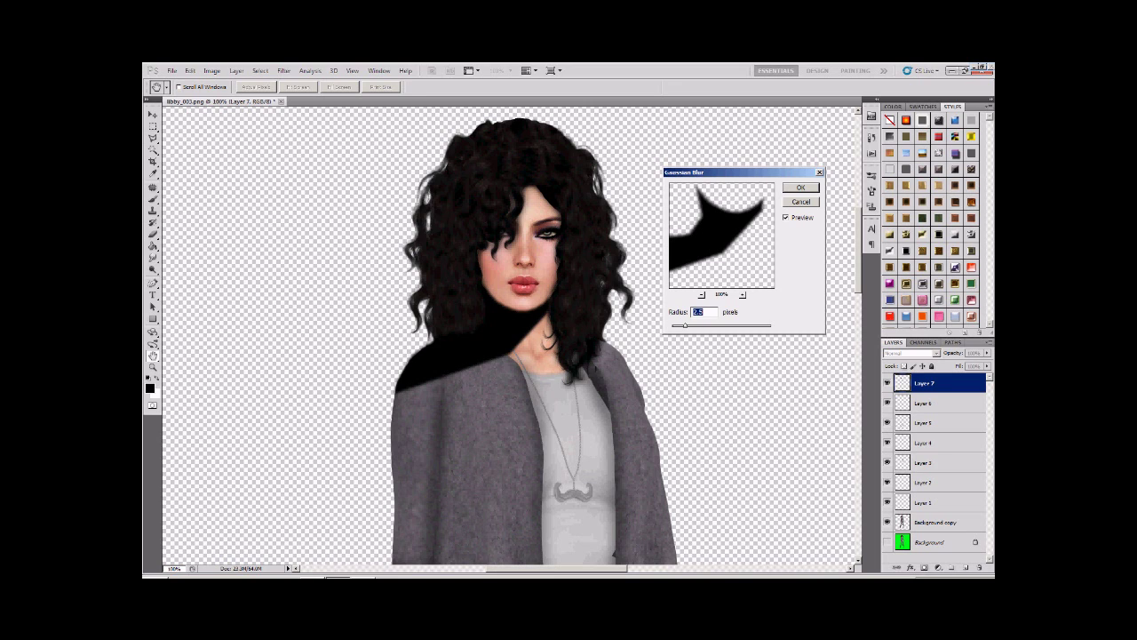
{"action": "key", "text": "Return"}
Step: Lower the opacity of Layer 7 to about 25% and switch to the Eraser
{"action": "left_click", "coordinate": [986, 353]}
{"action": "left_click_drag", "start_coordinate": [986, 363], "coordinate": [949, 363]}
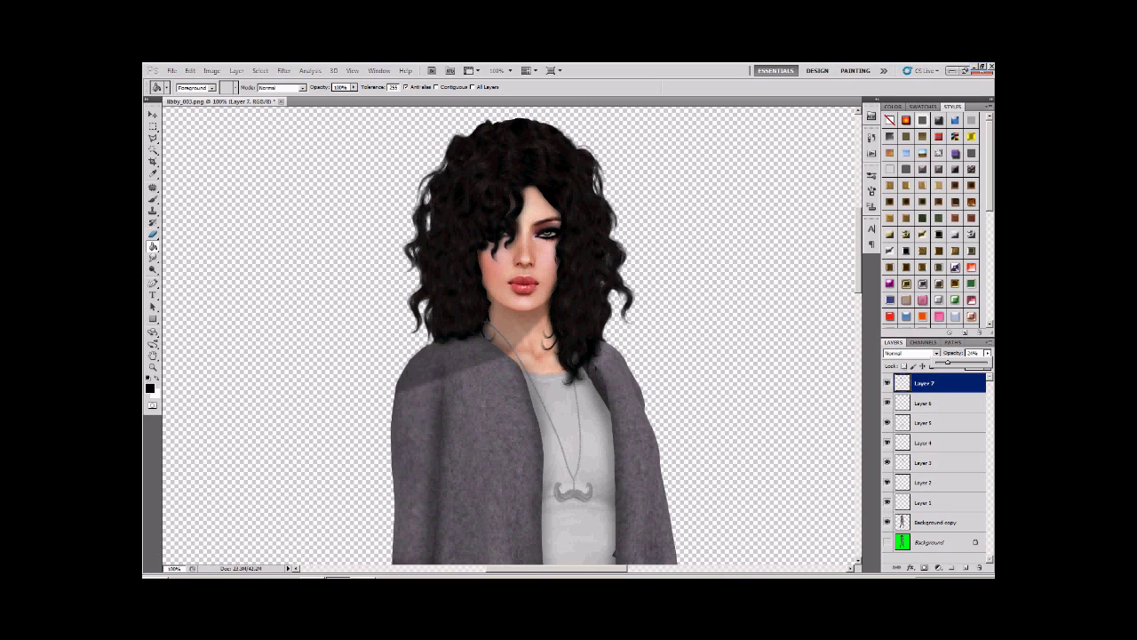
{"action": "key", "text": "e"}
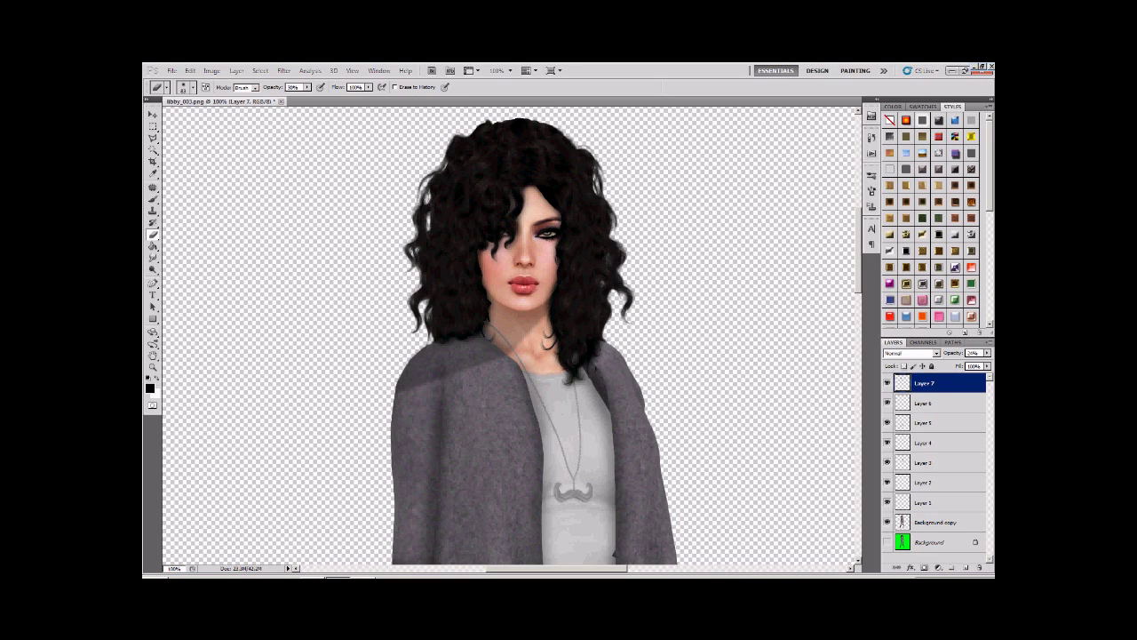
Step: Fade the lower edge of the Layer 7 shadow across the jacket shoulder with the Eraser at about 50% opacity
{"action": "left_click", "coordinate": [308, 88]}
{"action": "key", "text": "Return"}
{"action": "key", "text": "ctrl+minus"}
{"action": "key", "text": "ctrl+minus"}
{"action": "key", "text": "ctrl+minus"}
{"action": "key", "text": "ctrl+minus"}
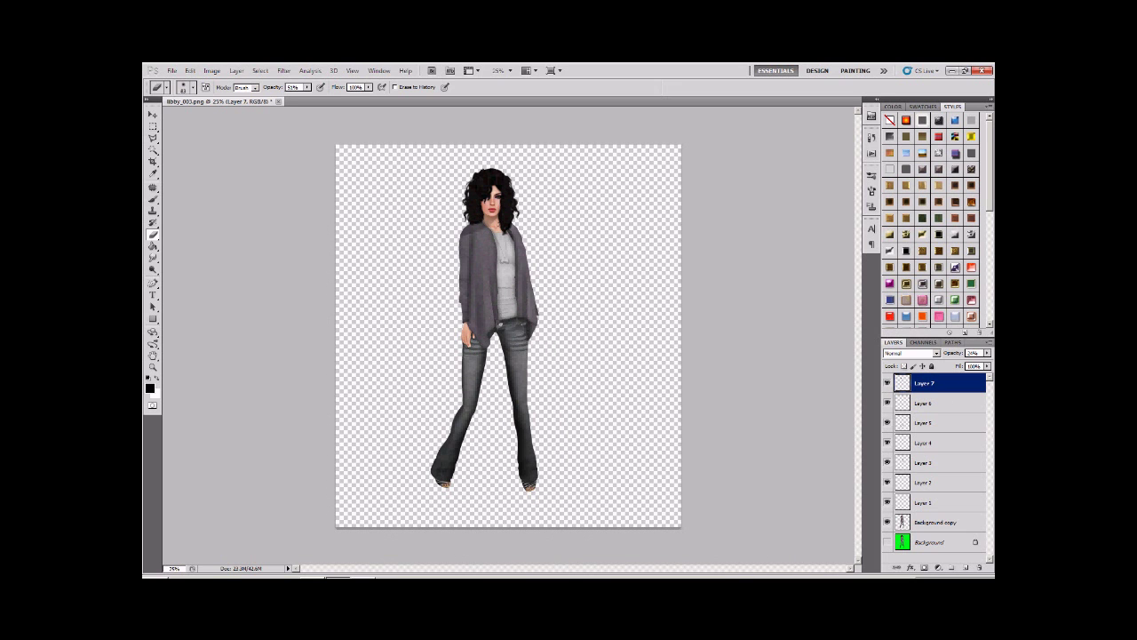
Step: Raise the Eraser opacity to about 75% and blend away the remaining shadow edge on the jacket's shoulder and collar
{"action": "scroll", "coordinate": [479, 198], "scroll_direction": "up", "scroll_amount": 6}
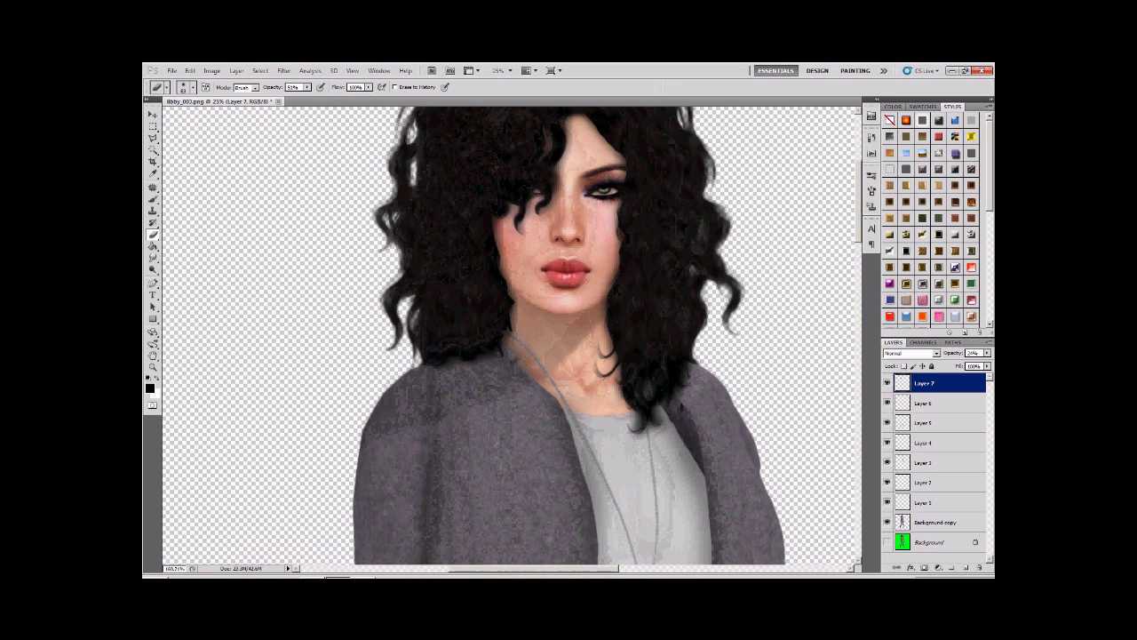
{"action": "left_click", "coordinate": [307, 87]}
{"action": "left_click", "coordinate": [379, 417]}
{"action": "mouse_move", "coordinate": [375, 429]}
{"action": "left_mouse_down"}
{"action": "mouse_move", "coordinate": [402, 397]}
{"action": "mouse_move", "coordinate": [446, 391]}
{"action": "left_mouse_up"}
{"action": "left_click_drag", "start_coordinate": [502, 365], "coordinate": [455, 402]}
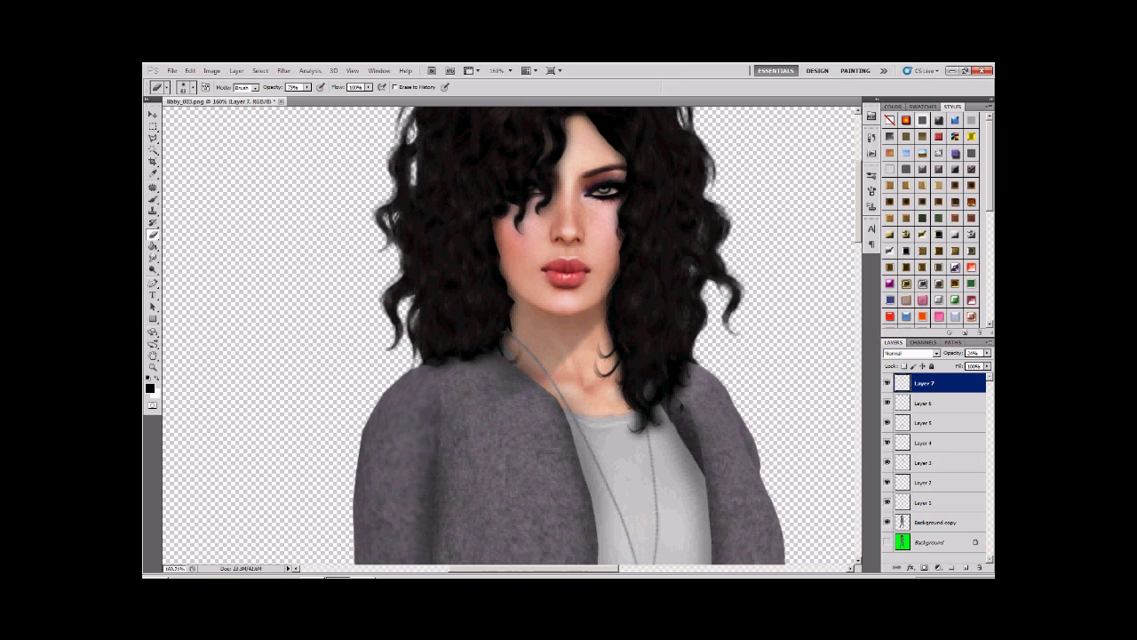
{"action": "left_click", "coordinate": [508, 377]}
{"action": "key", "text": "ctrl+minus"}
{"action": "key", "text": "ctrl+minus"}
{"action": "key", "text": "ctrl+minus"}
{"action": "key", "text": "ctrl+minus"}
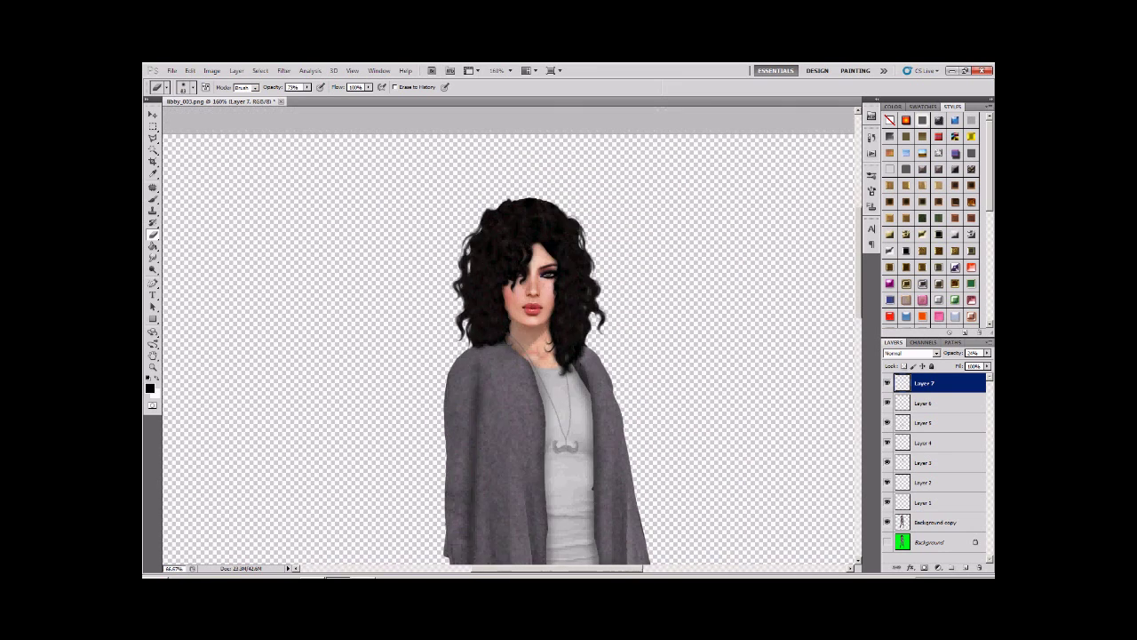
{"action": "key", "text": "ctrl+minus"}
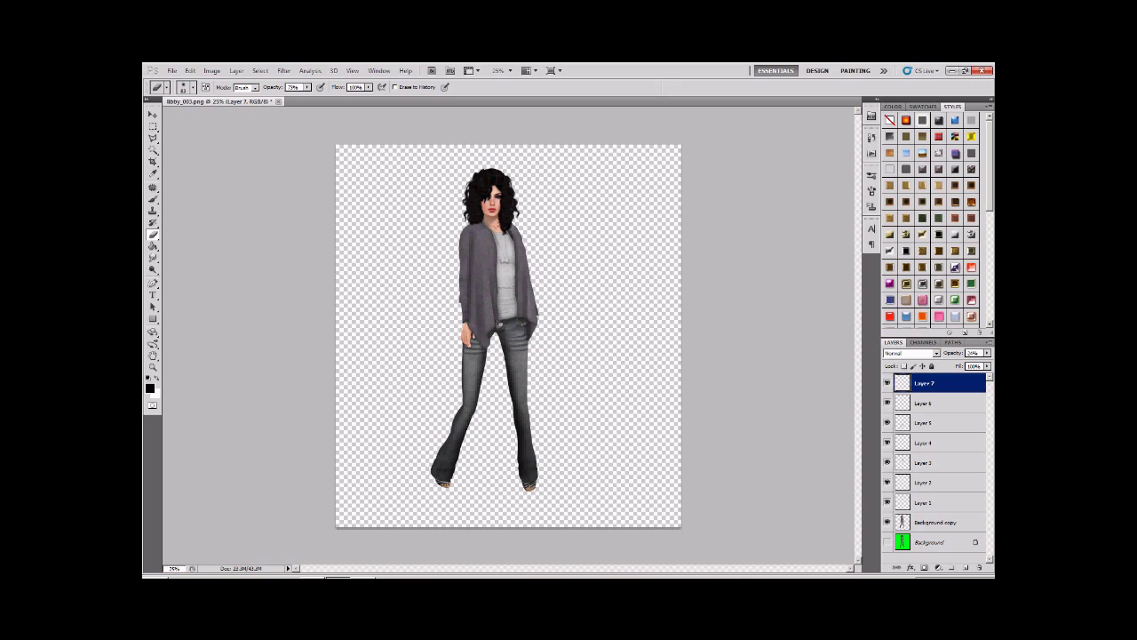
Step: Set the Eraser hardness to about 30% and soften the diagonal shadow edge on the neck on Layer 7
{"action": "scroll", "coordinate": [486, 206], "scroll_direction": "up", "scroll_amount": 10}
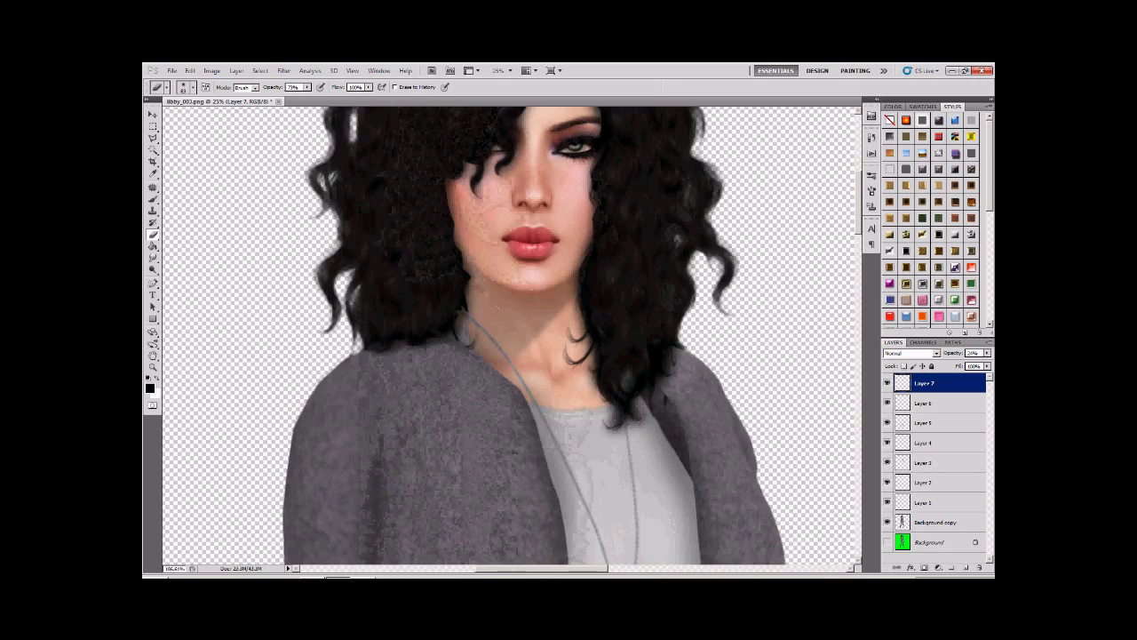
{"action": "scroll", "coordinate": [471, 222], "scroll_direction": "down", "scroll_amount": 2}
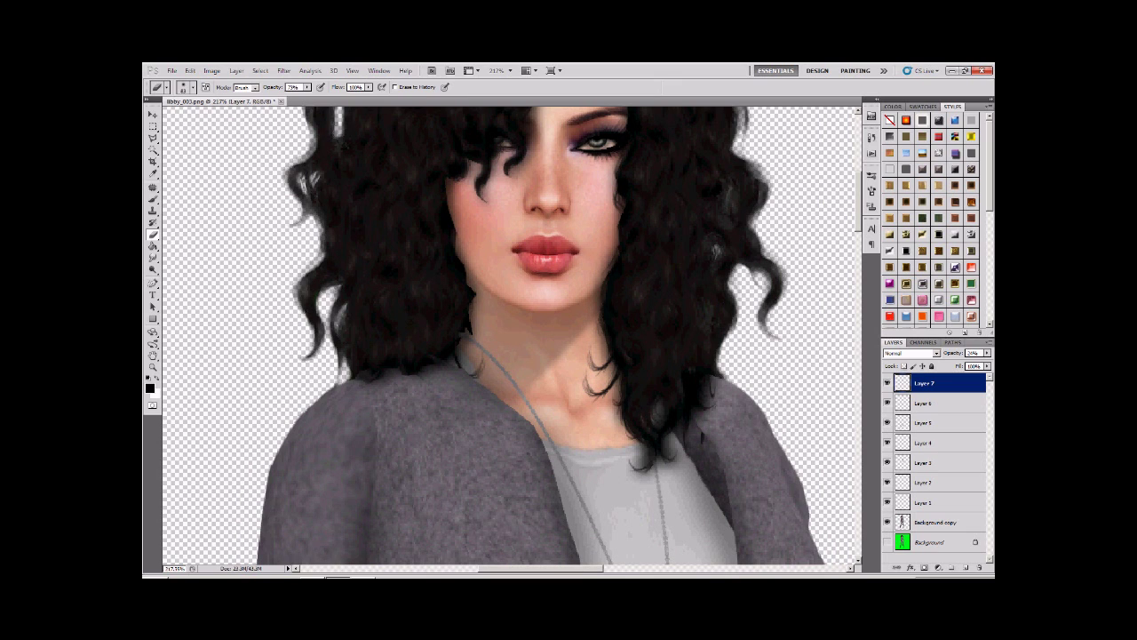
{"action": "left_click", "coordinate": [194, 87]}
{"action": "left_click_drag", "start_coordinate": [158, 136], "coordinate": [187, 136]}
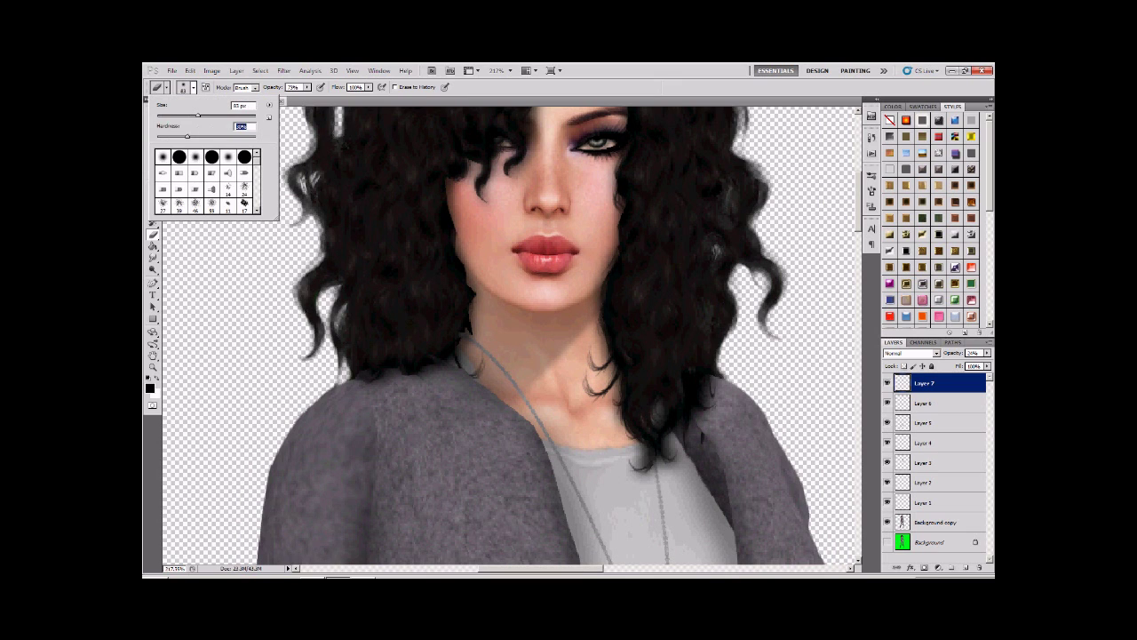
{"action": "key", "text": "Return"}
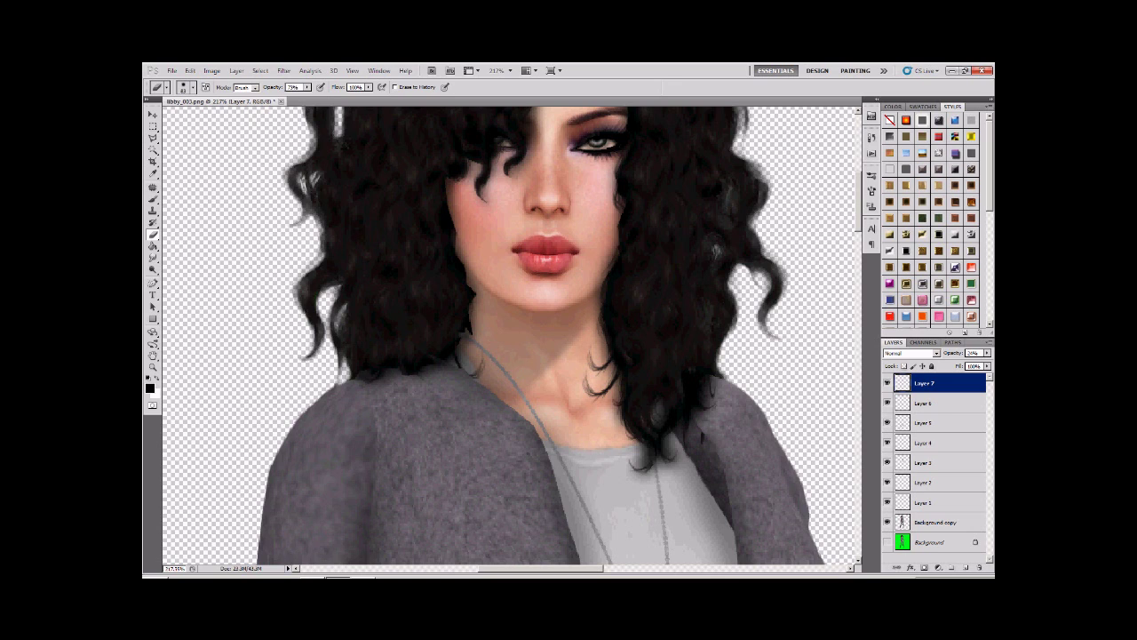
{"action": "left_click", "coordinate": [573, 360]}
{"action": "left_click", "coordinate": [528, 381]}
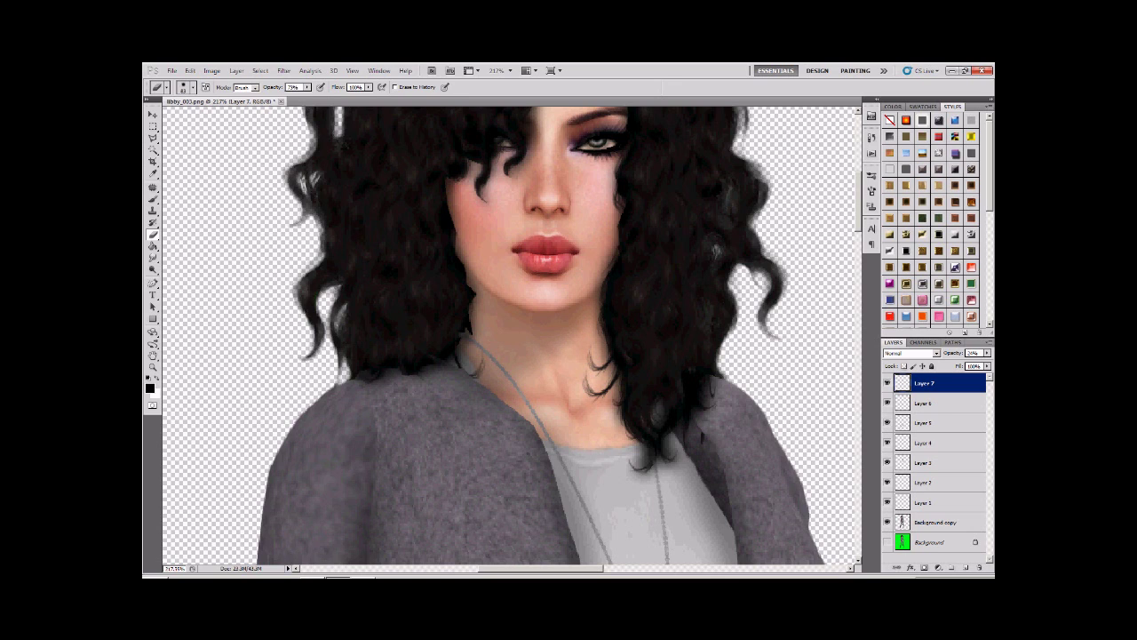
Step: Examine the neck and shoulder shading up close and the shading of the whole figure
{"action": "key", "text": "ctrl+minus"}
{"action": "key", "text": "ctrl+minus"}
{"action": "key", "text": "ctrl+minus"}
{"action": "key", "text": "ctrl+minus"}
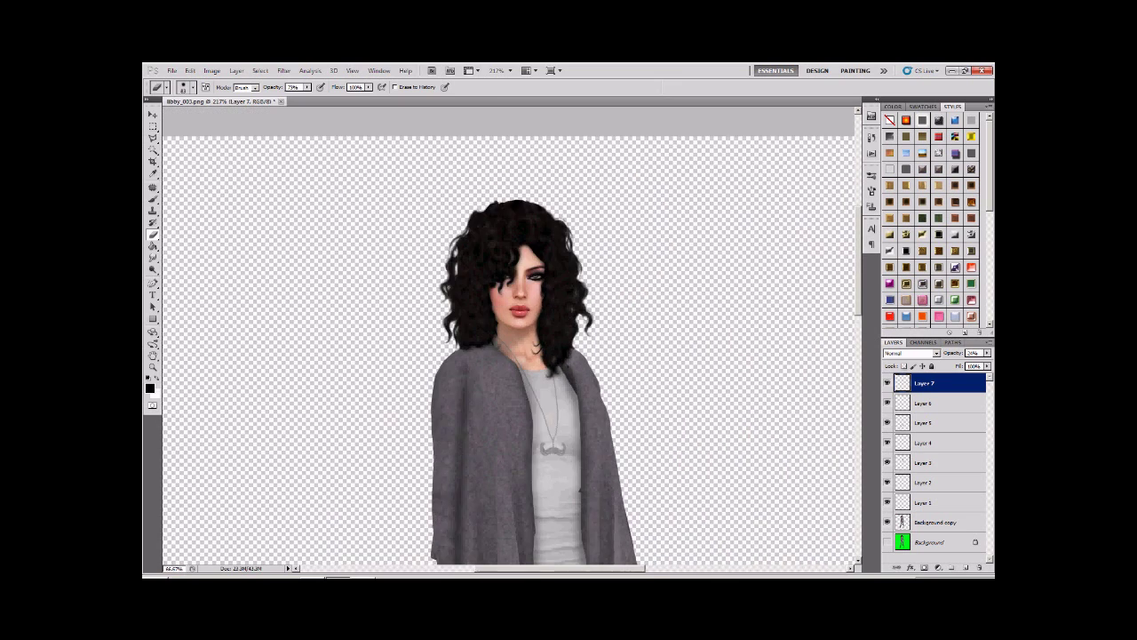
{"action": "key", "text": "ctrl+minus"}
{"action": "key", "text": "ctrl+minus"}
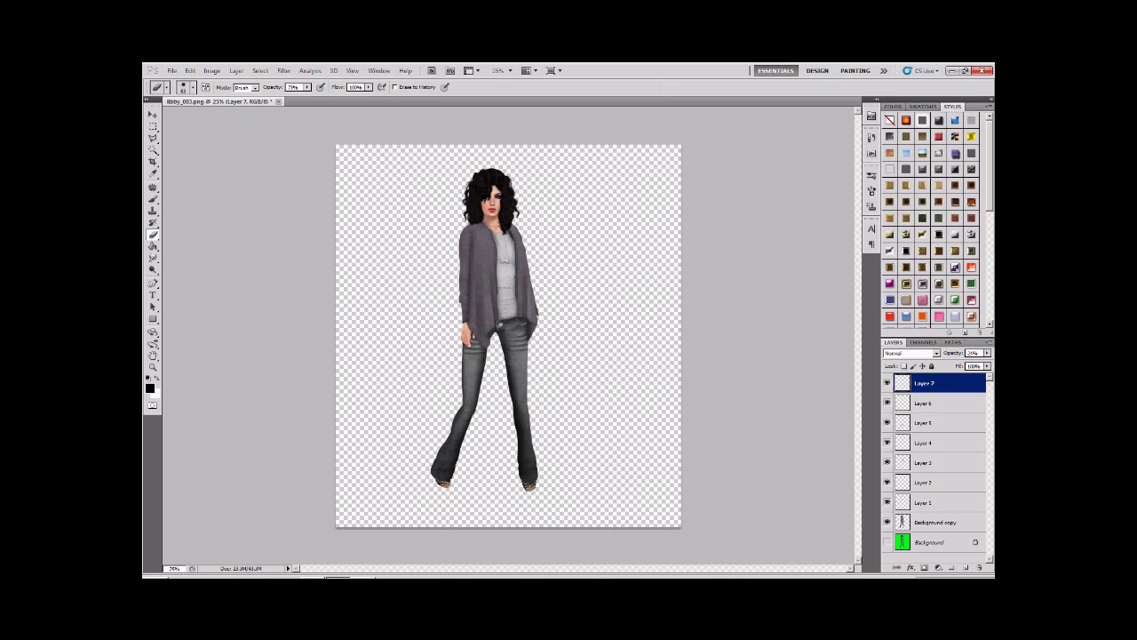
{"action": "scroll", "coordinate": [486, 213], "scroll_direction": "up", "scroll_amount": 10}
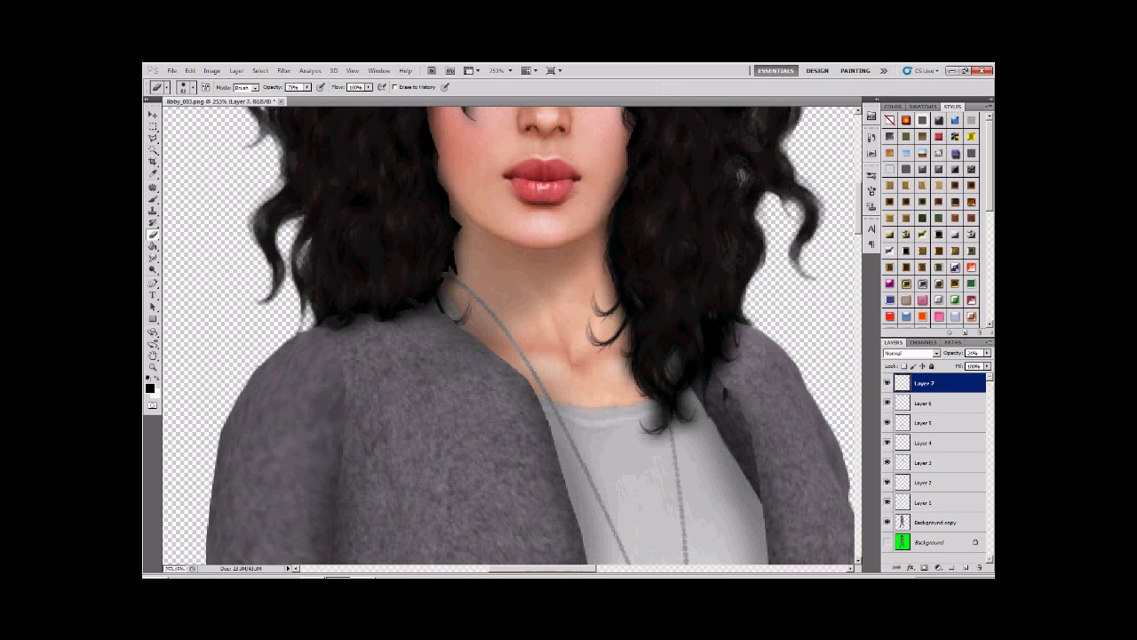
{"action": "scroll", "coordinate": [510, 336], "scroll_direction": "down", "scroll_amount": 8}
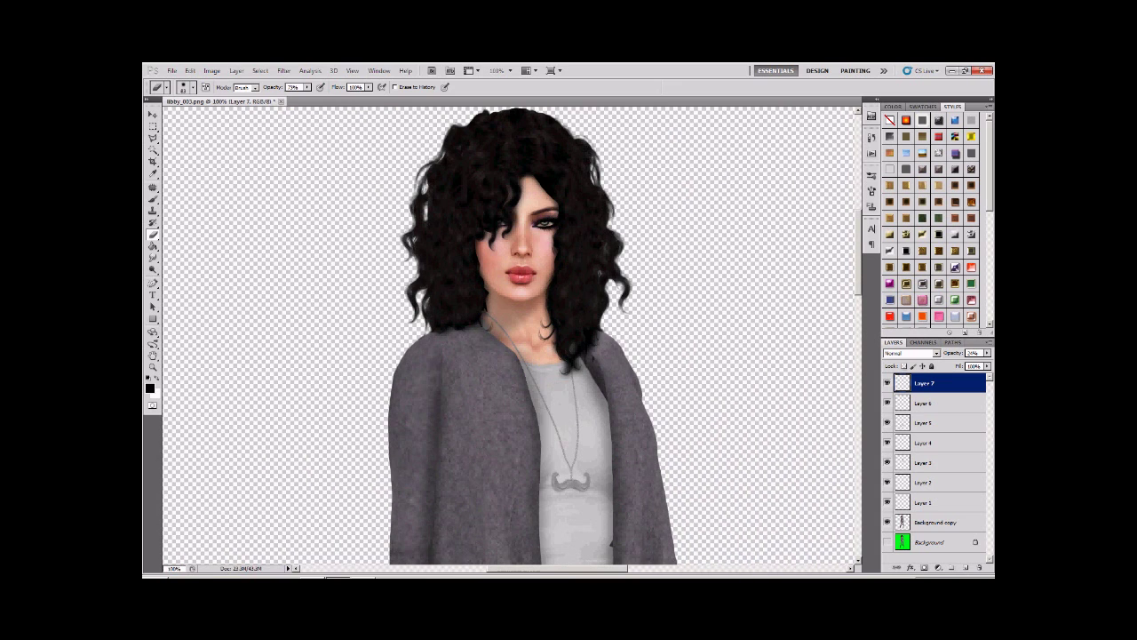
{"action": "scroll", "coordinate": [511, 336], "scroll_direction": "down", "scroll_amount": 4}
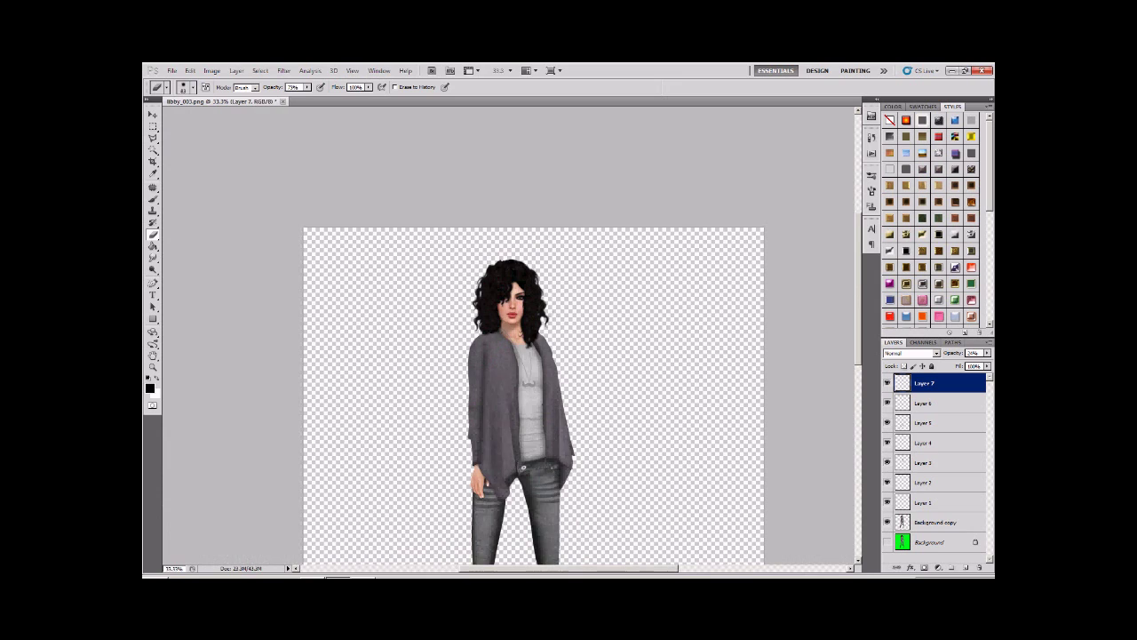
{"action": "scroll", "coordinate": [511, 336], "scroll_direction": "down", "scroll_amount": 1}
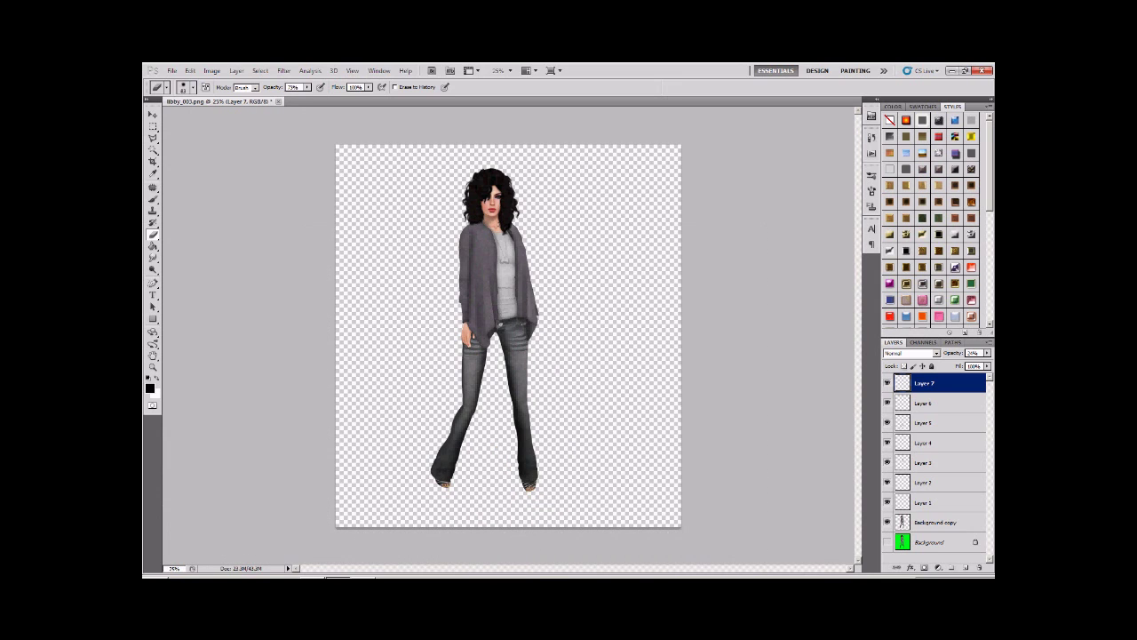
{"action": "scroll", "coordinate": [509, 337], "scroll_direction": "up", "scroll_amount": 1}
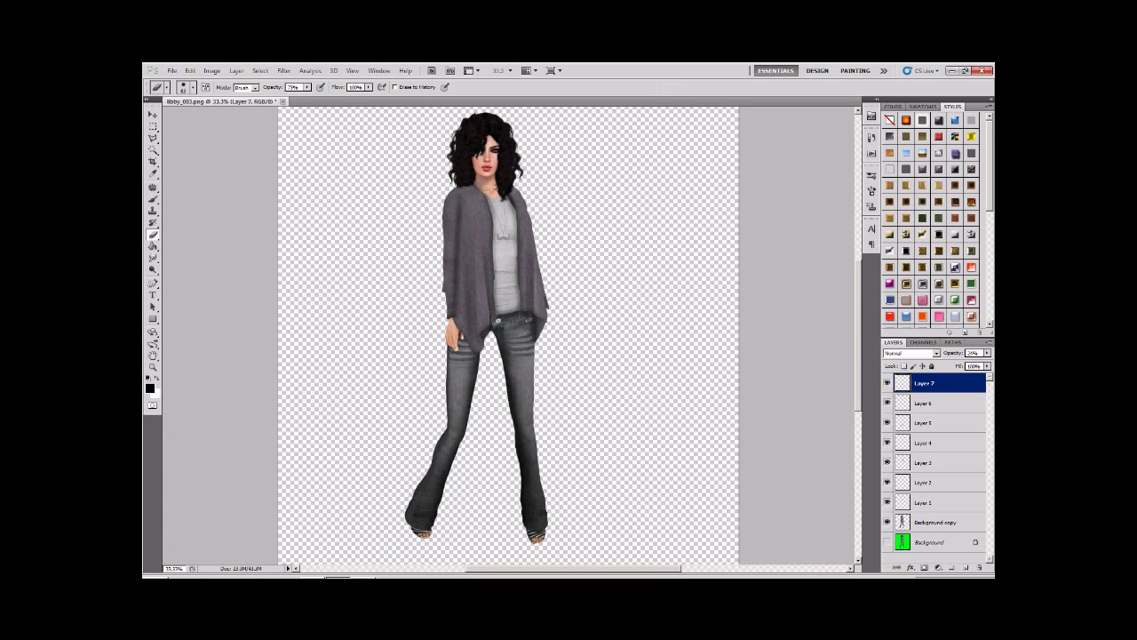